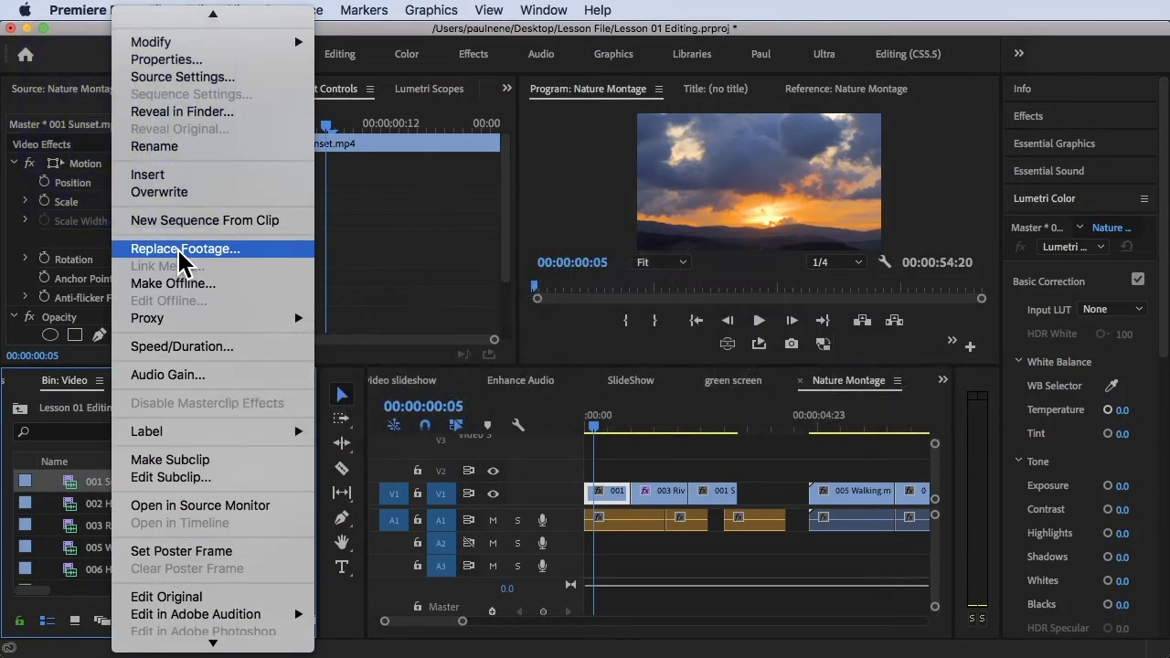
Step: Pick 007 Falls.mp4 in the Video folder as replacement footage for 001 Sunset.mp4
left_click(180, 249)
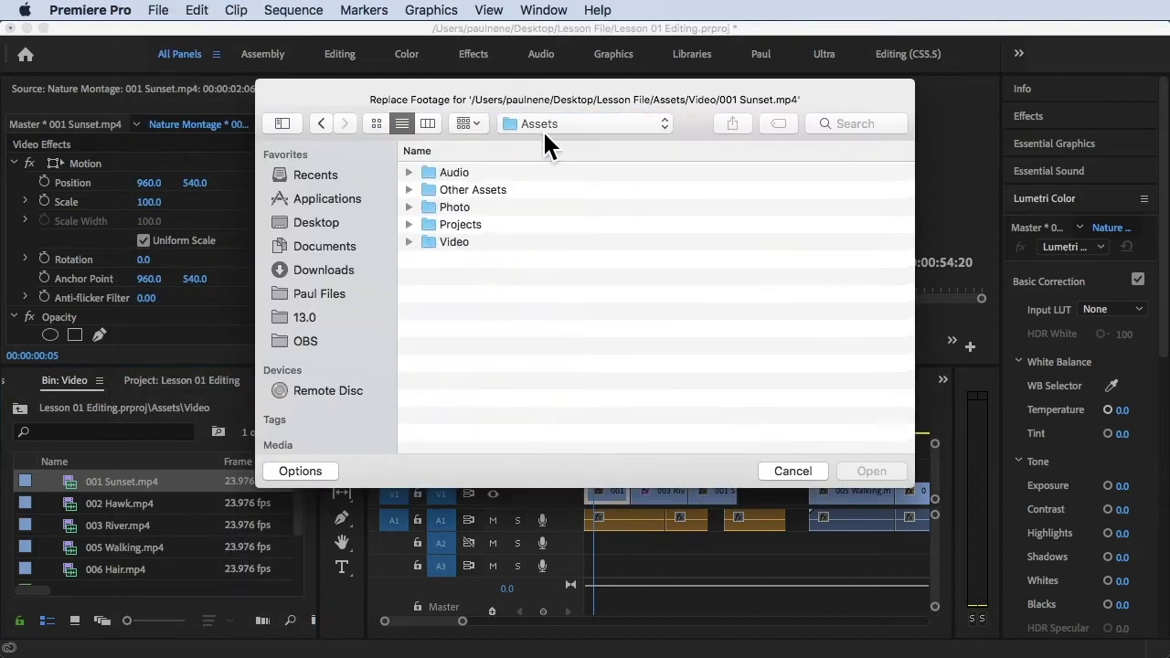
double_click(448, 235)
left_click(490, 189)
left_click(476, 260)
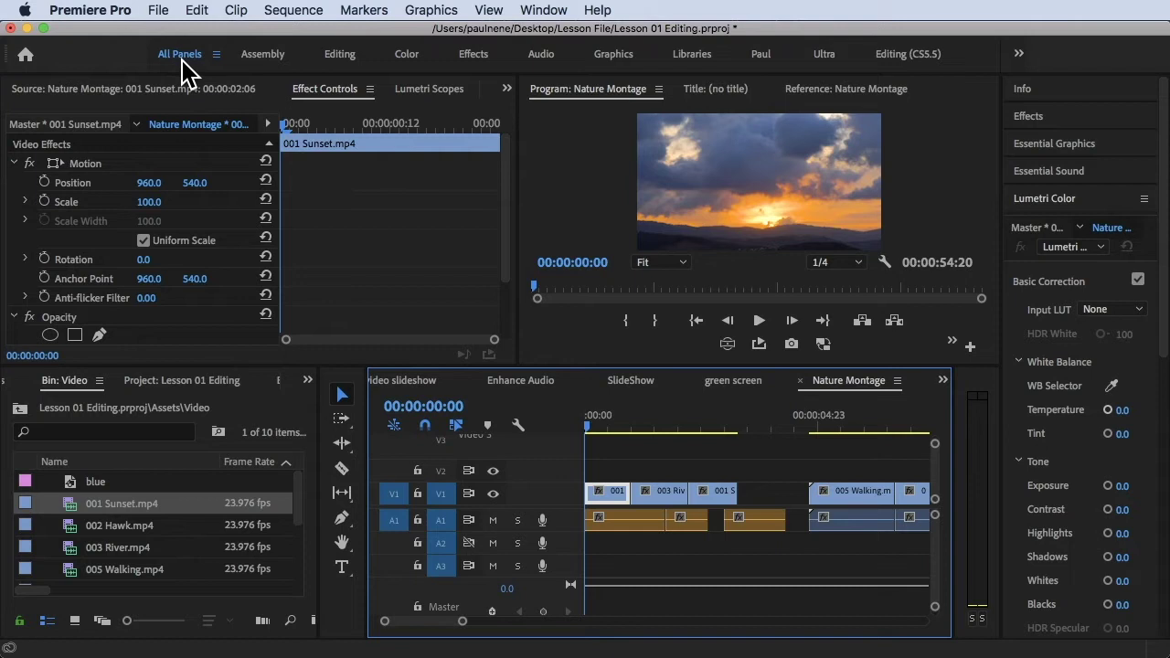
left_click(544, 10)
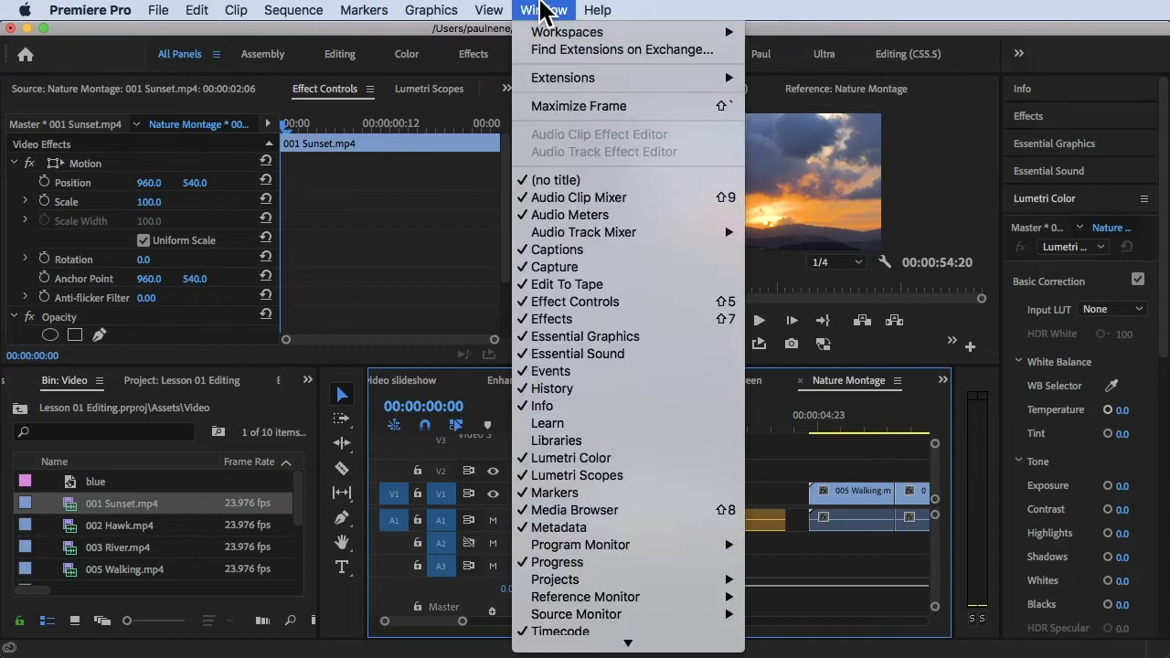
mouse_move(692, 31)
left_click(797, 36)
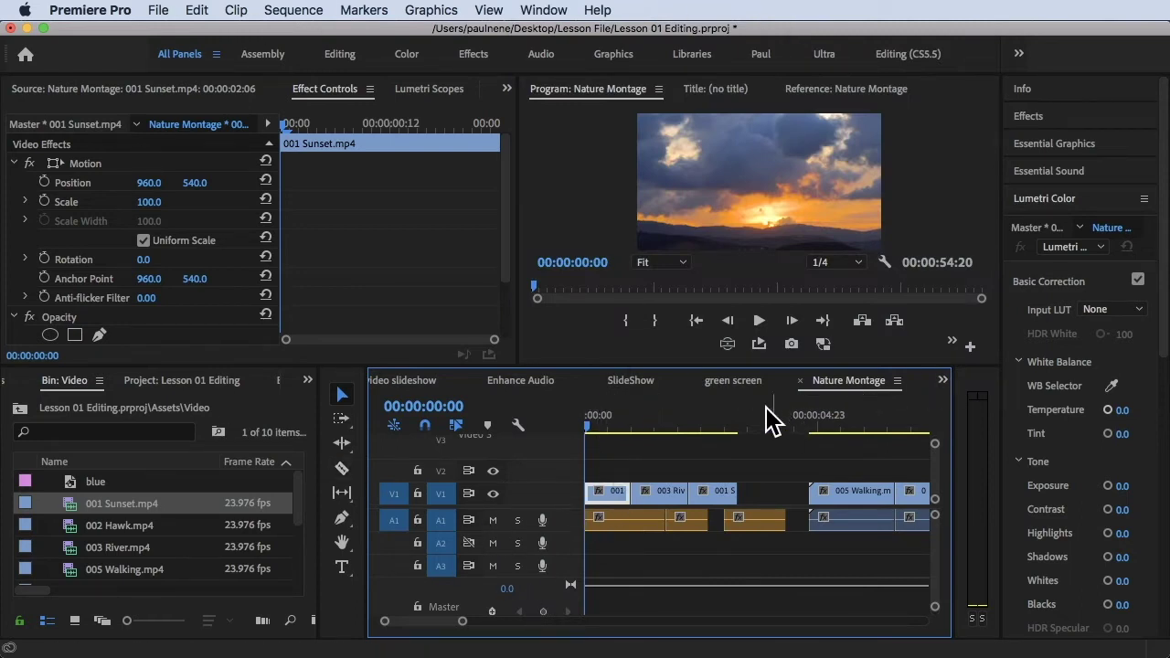
key("space")
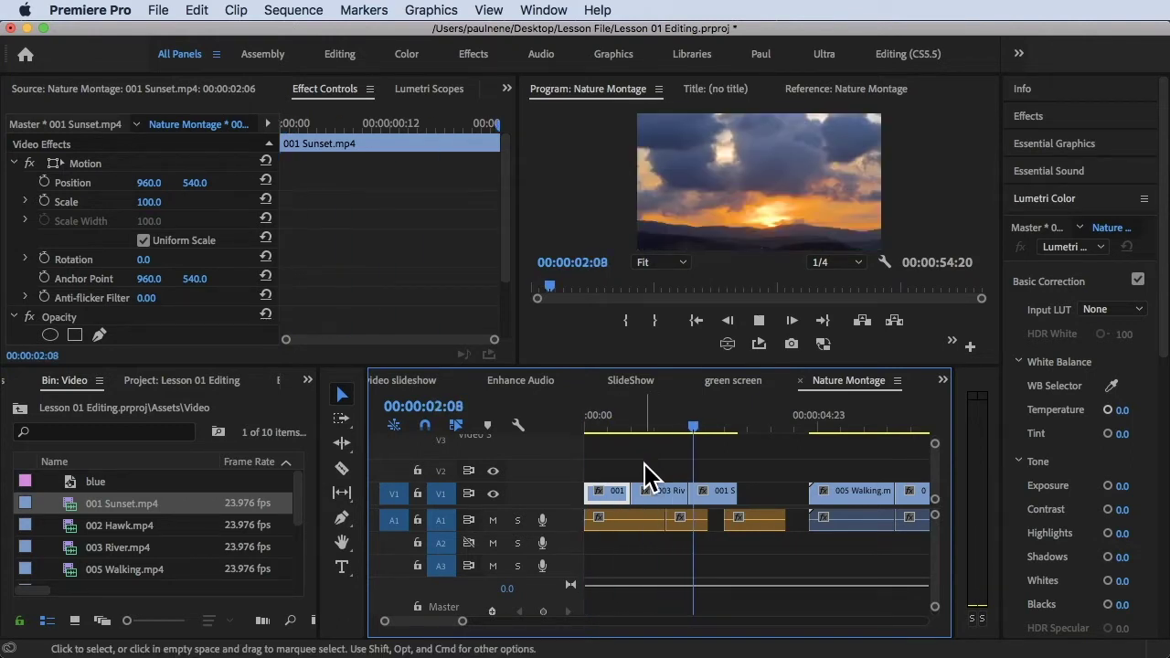
Step: Stop playback, scrub the opening clips, and park the playhead at 00:00:01:10 over 003 River
key("space")
left_click_drag(679, 410, 709, 426)
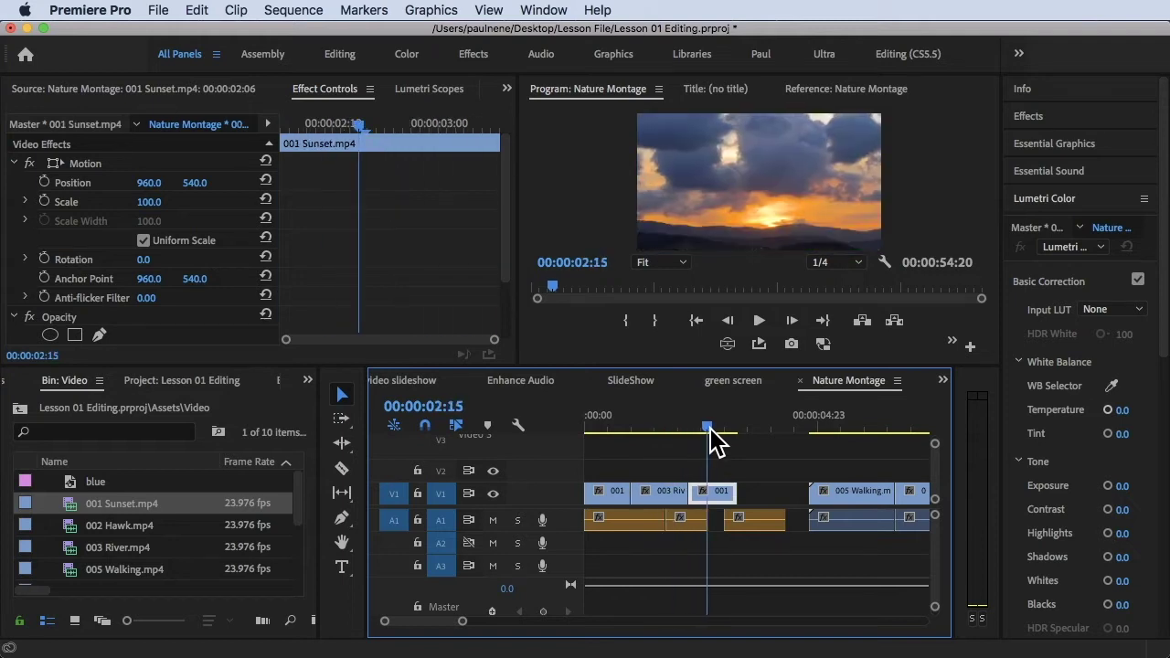
mouse_move(718, 502)
left_mouse_down()
mouse_move(601, 504)
mouse_move(720, 502)
left_mouse_up()
left_click_drag(710, 423, 612, 424)
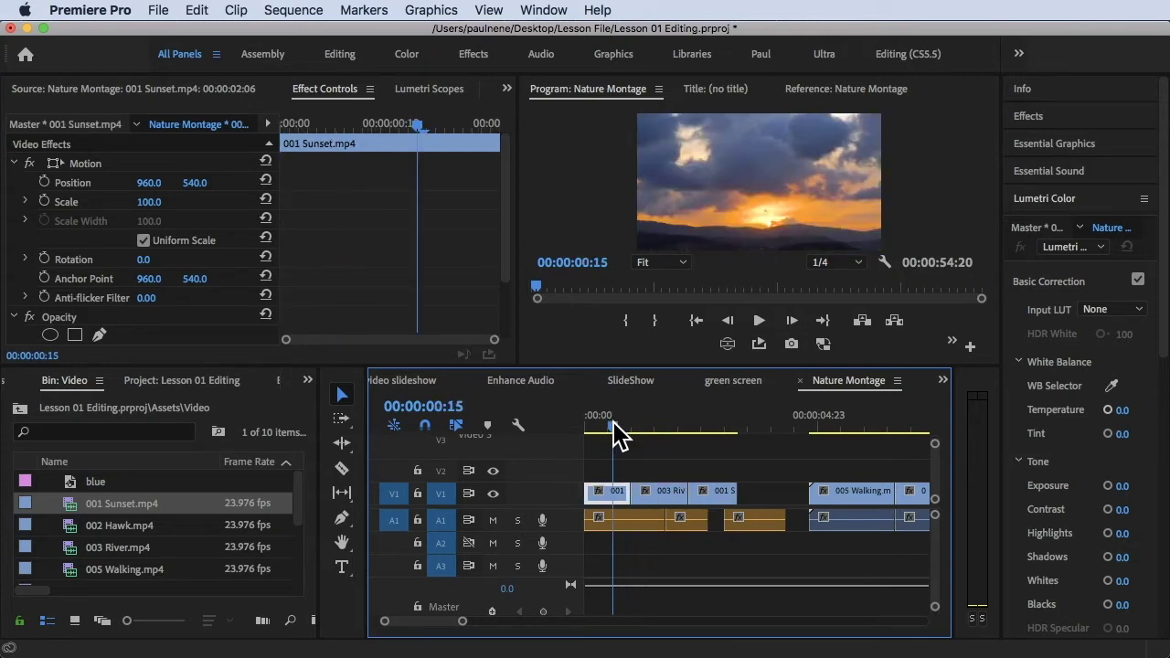
left_click_drag(613, 424, 620, 424)
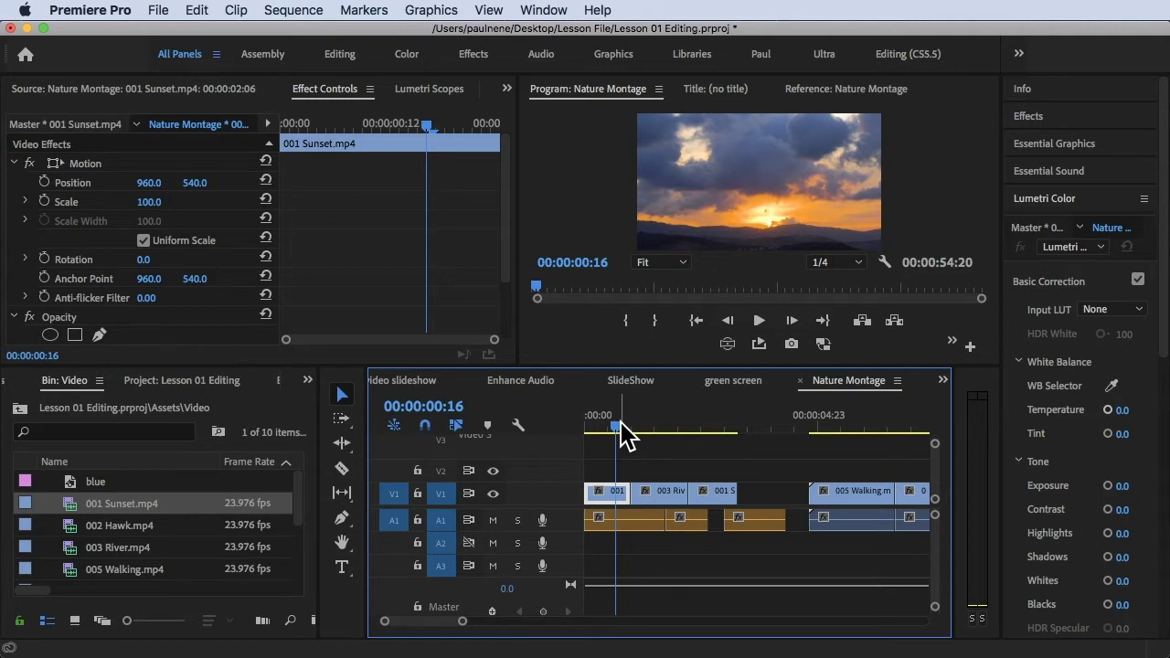
left_click_drag(618, 423, 654, 423)
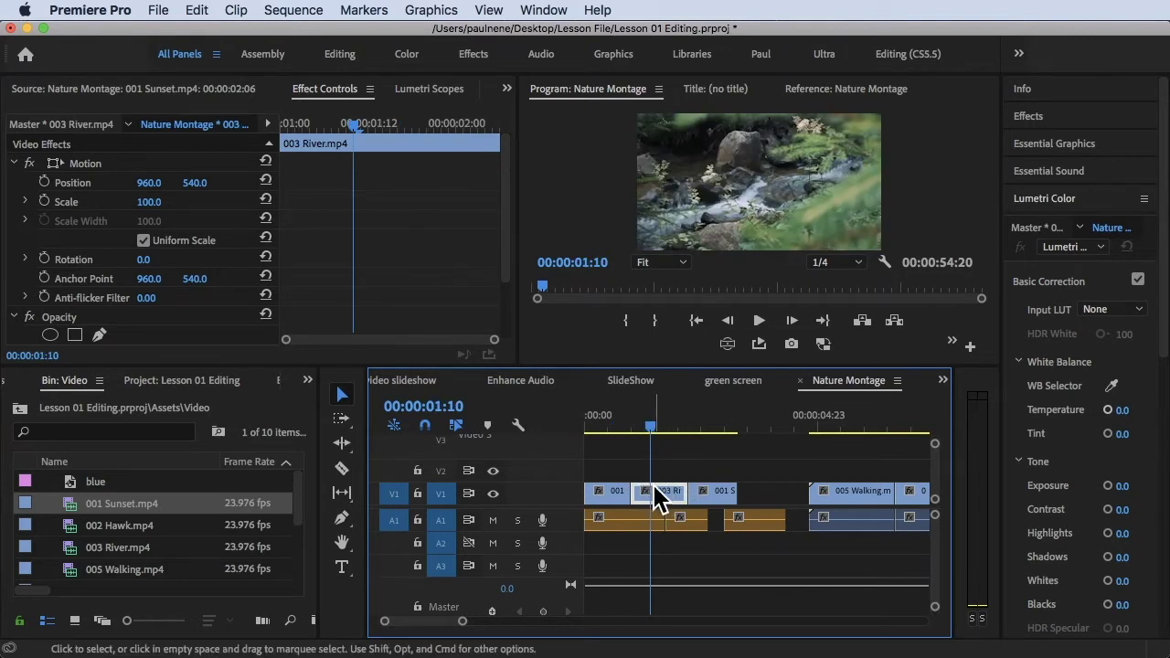
left_click(169, 519)
scroll(159, 569, "down", 1)
left_click(165, 568)
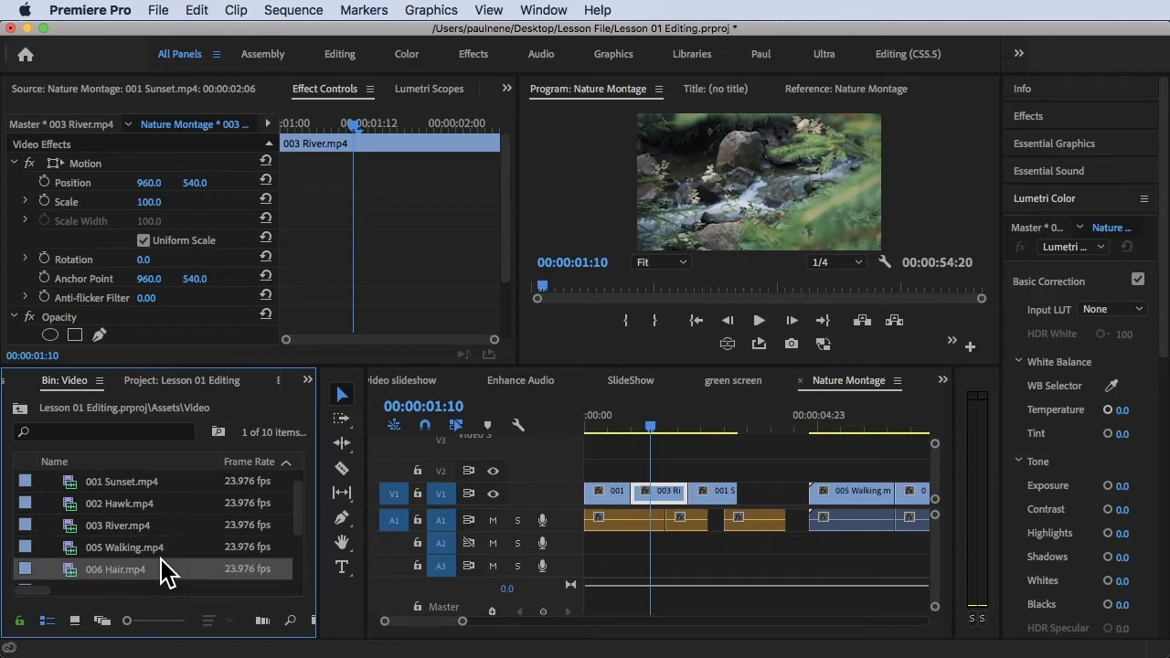
left_click(137, 505)
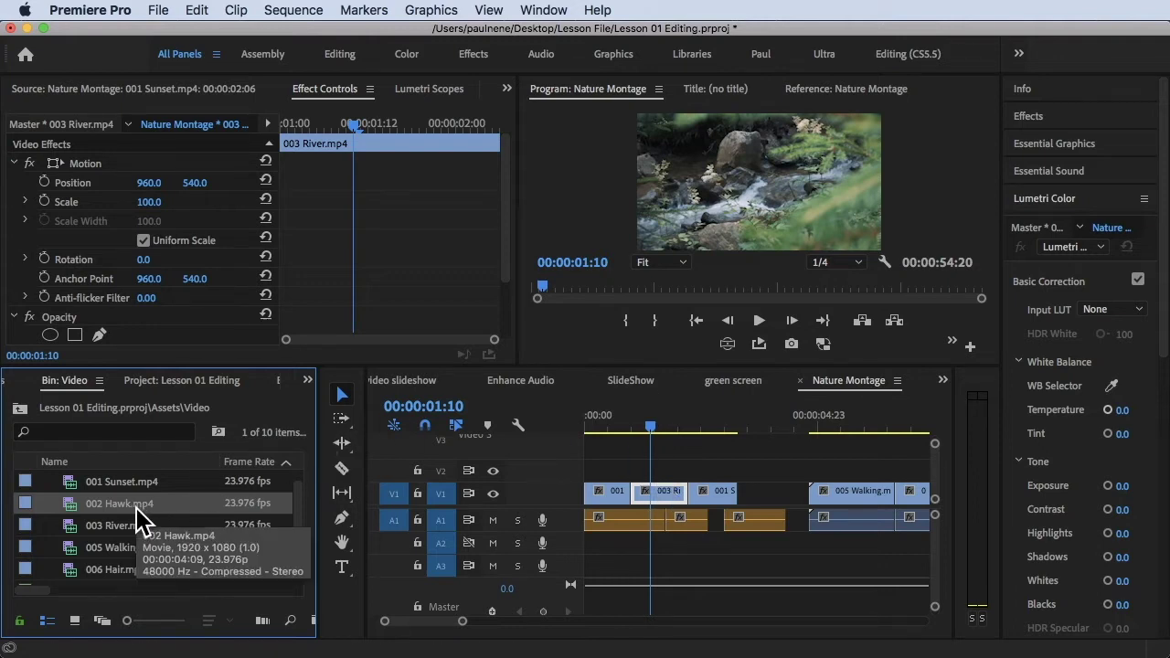
left_click_drag(137, 512, 653, 494)
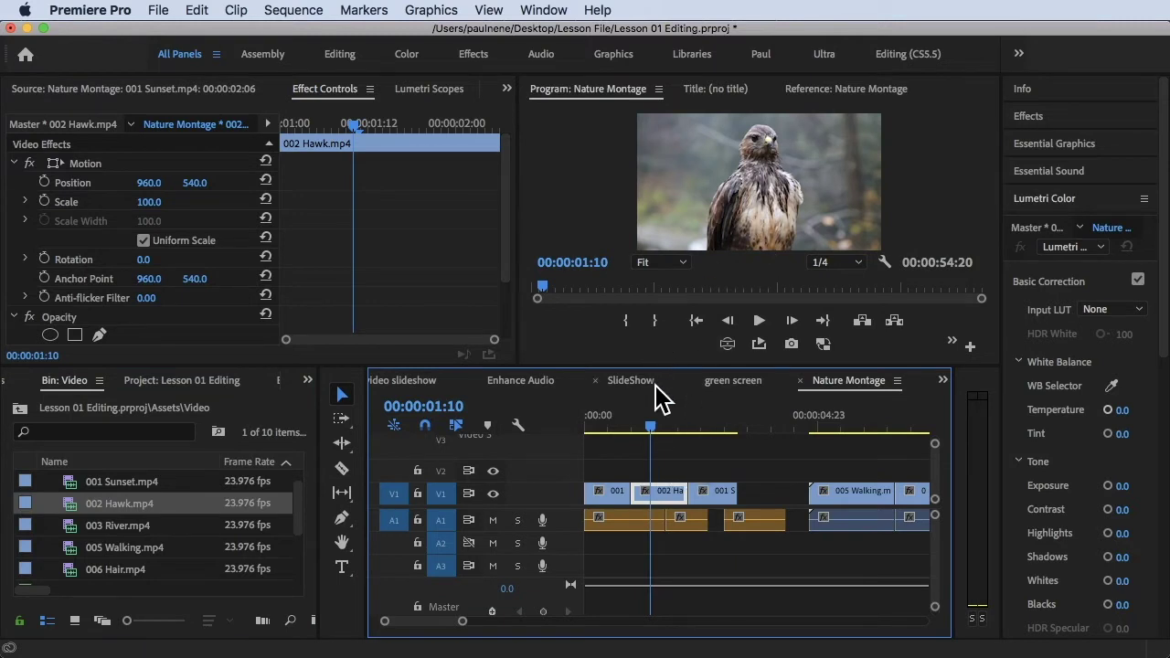
left_click_drag(650, 430, 664, 430)
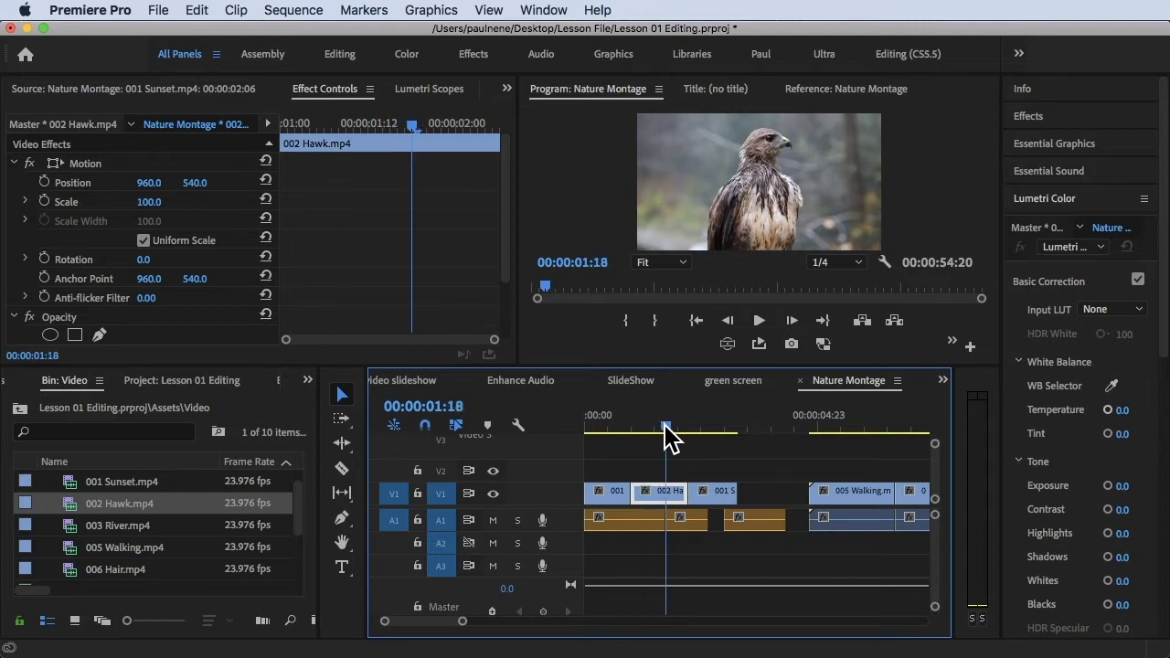
left_click_drag(665, 430, 666, 430)
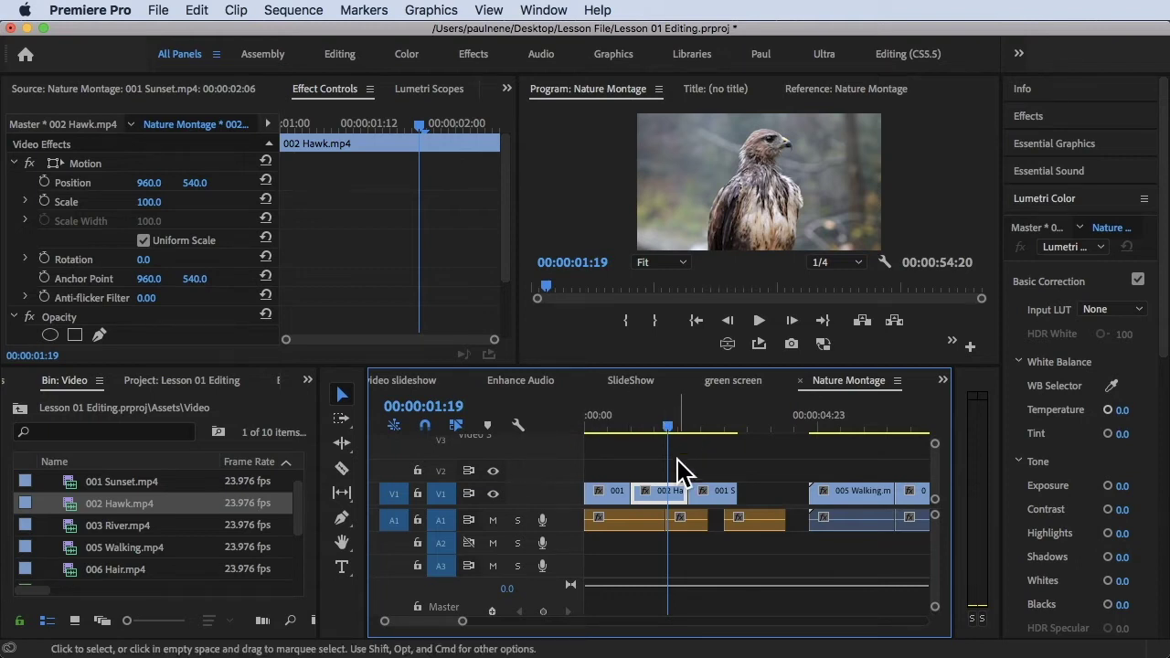
mouse_move(681, 501)
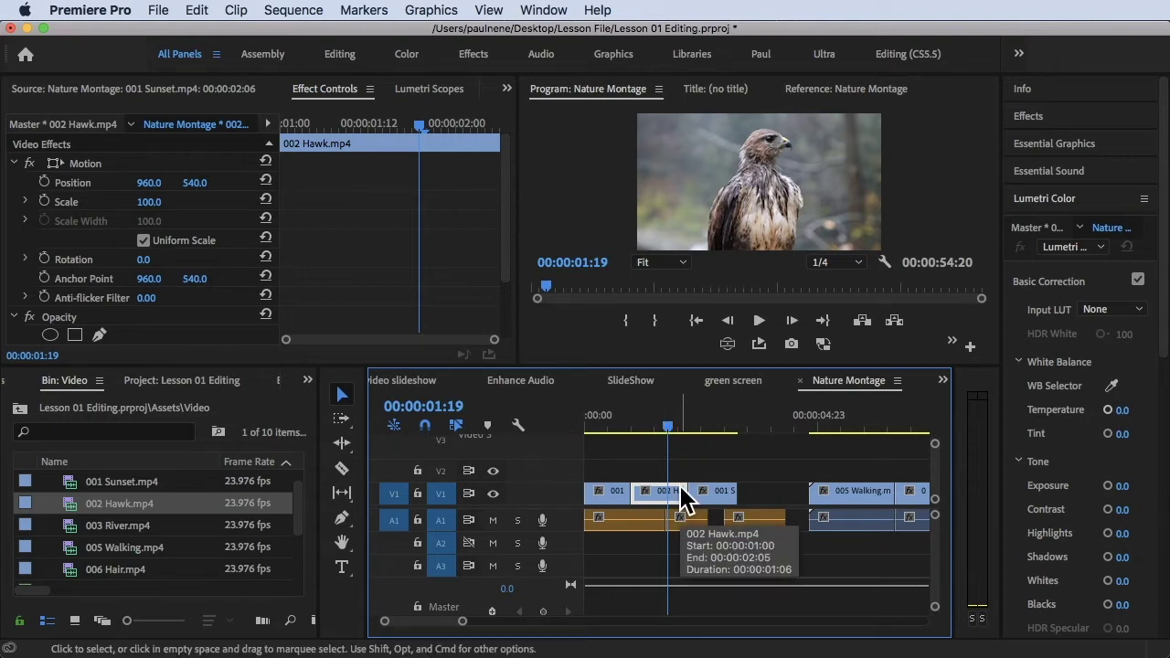
key("super+z")
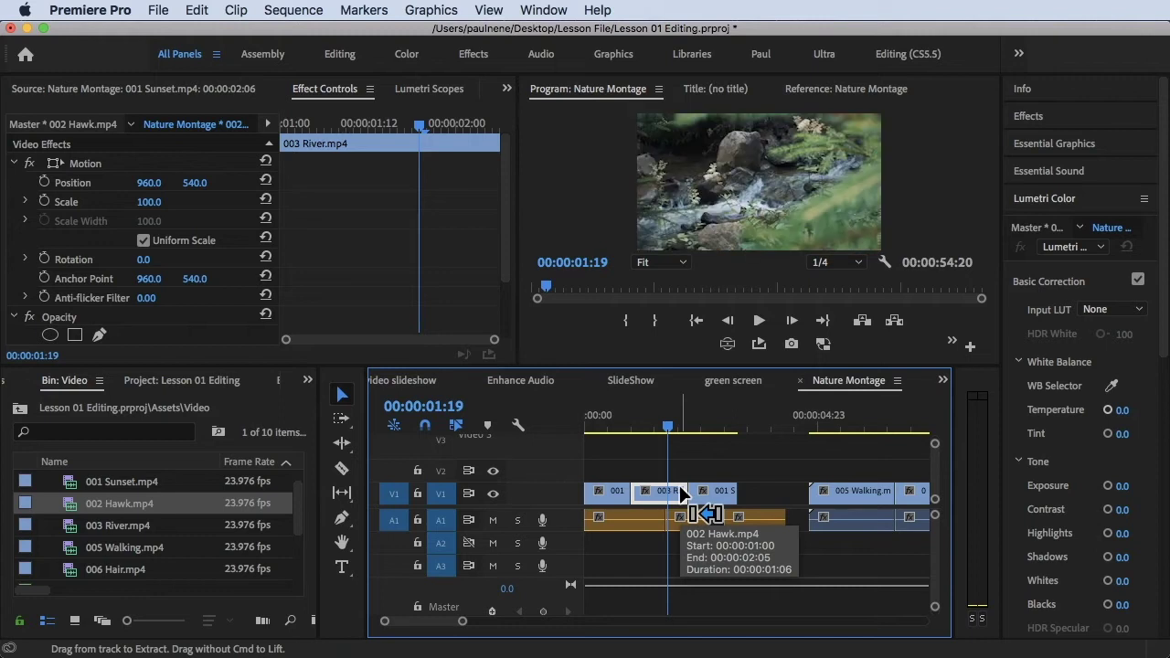
left_click_drag(672, 425, 663, 425)
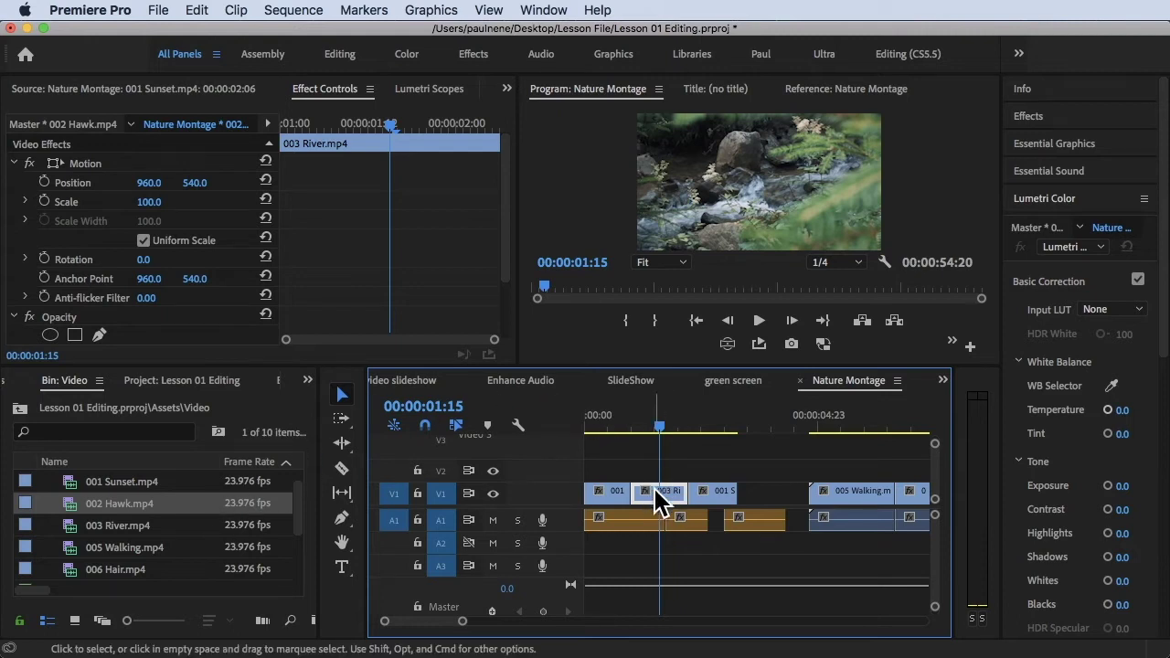
Step: Put the playhead back at 00:00:01:10 inside the 003 River clip
left_click(652, 426)
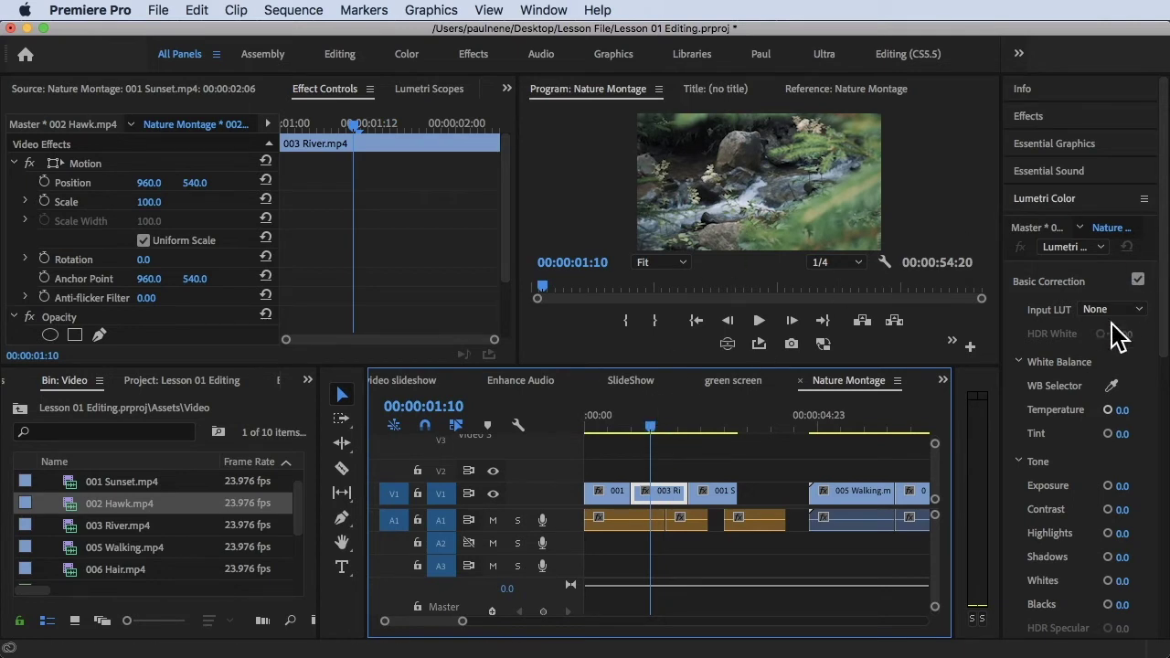
Step: Set the River clip's Lumetri Tint to 244.0, then swap in 002 Hawk.mp4, keeping the effects
scroll(1079, 419, "down", 3)
scroll(1078, 419, "up", 3)
left_click(1058, 203)
left_click(1058, 201)
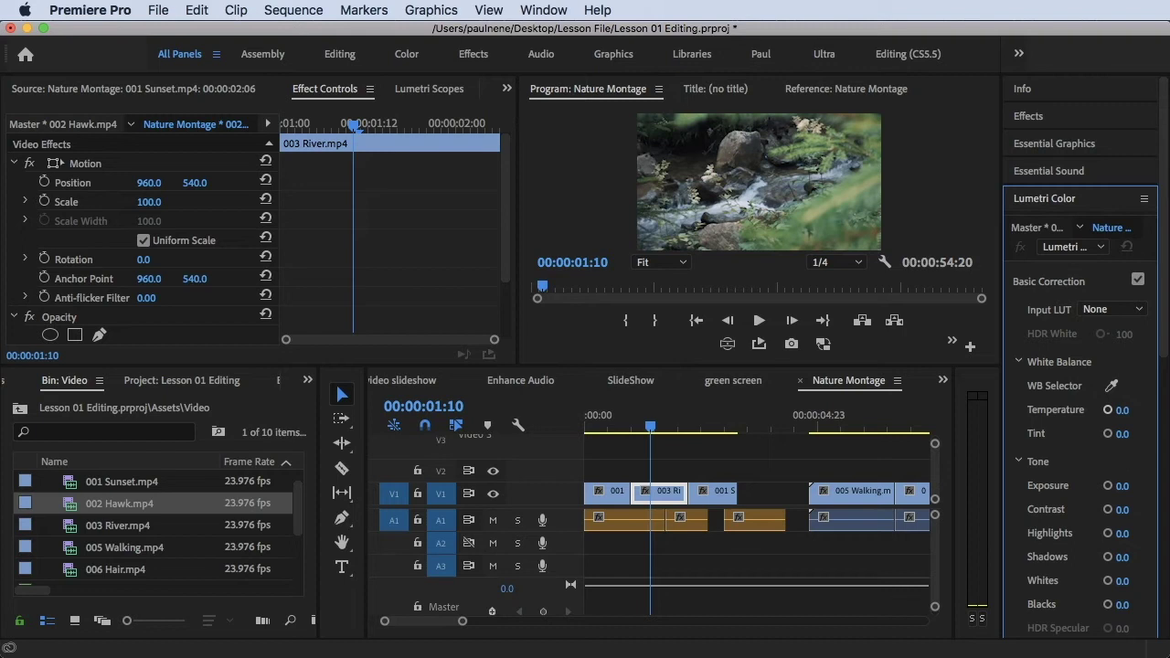
mouse_move(1122, 433)
left_mouse_down()
mouse_move(1088, 433)
mouse_move(1153, 435)
mouse_move(1129, 433)
left_mouse_up()
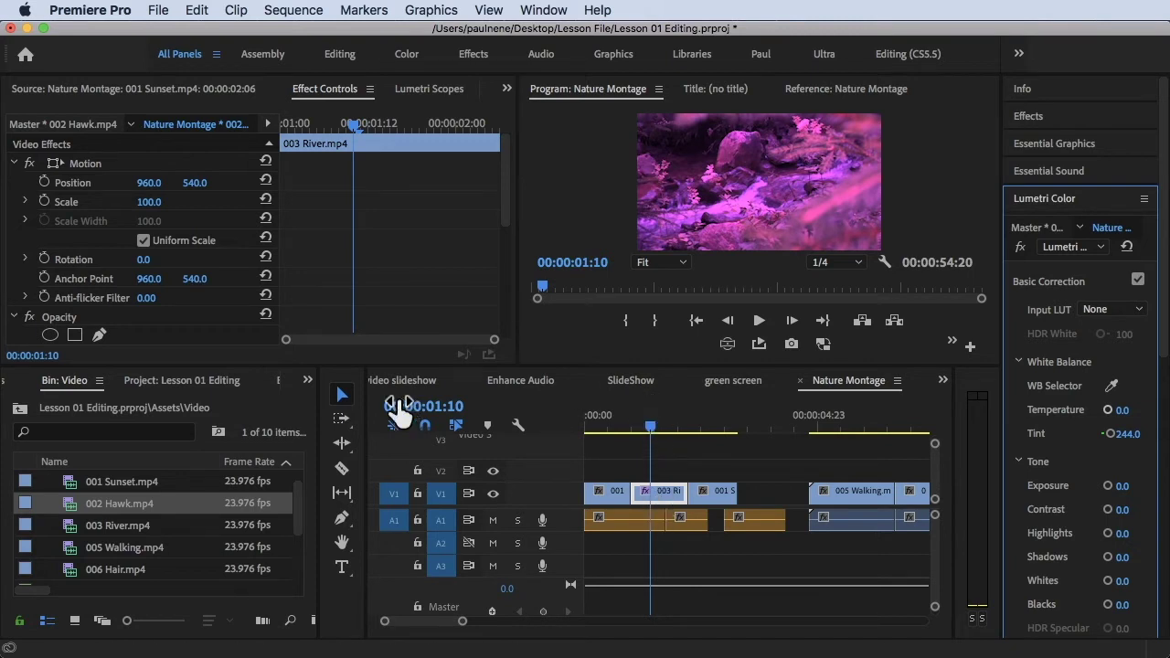
left_click(123, 505)
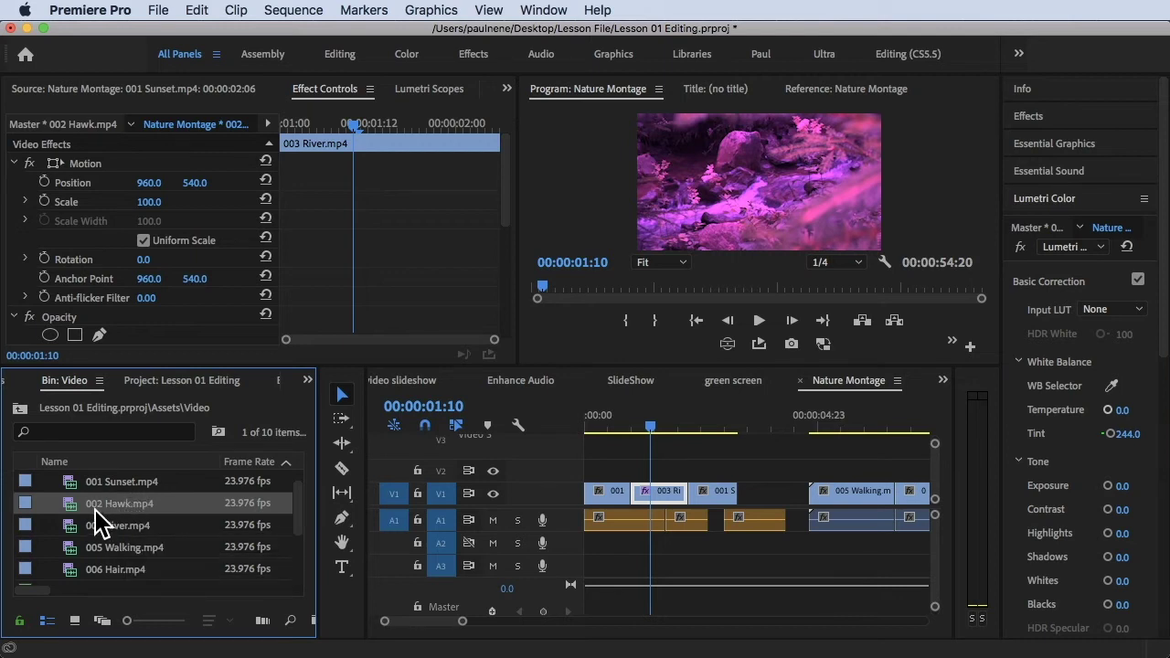
left_click_drag(96, 512, 659, 488)
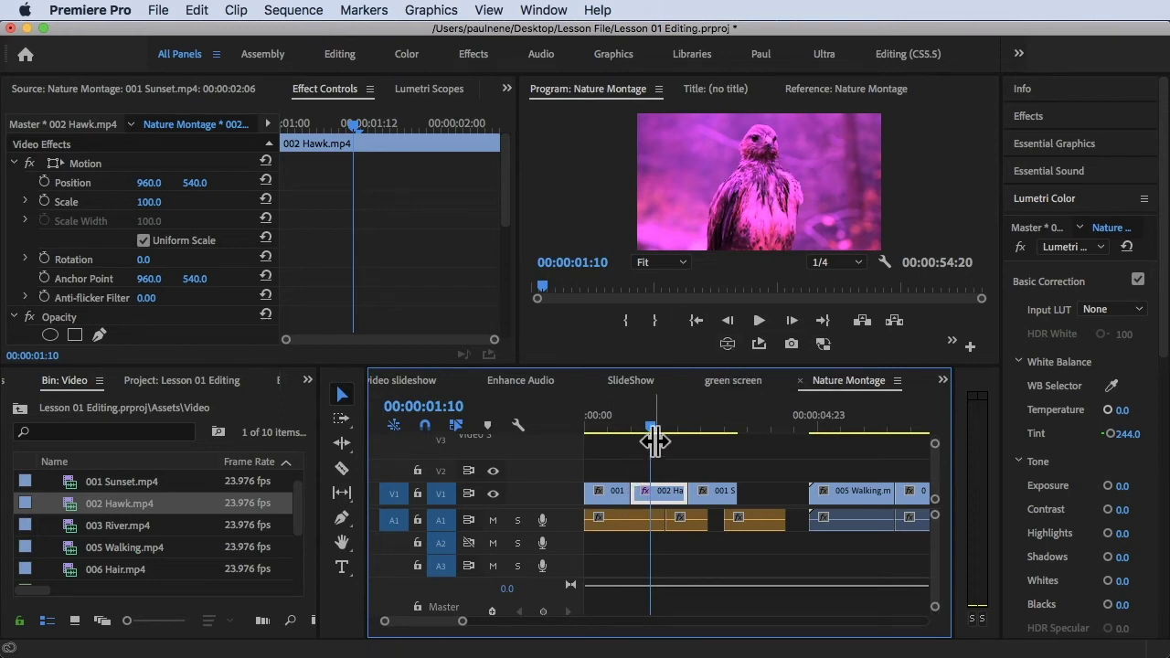
Step: Scrub through the tinted Hawk clip, restore 003 River, and return to the opening Sunset shot
mouse_move(650, 426)
left_mouse_down()
mouse_move(668, 427)
mouse_move(642, 432)
mouse_move(660, 436)
left_mouse_up()
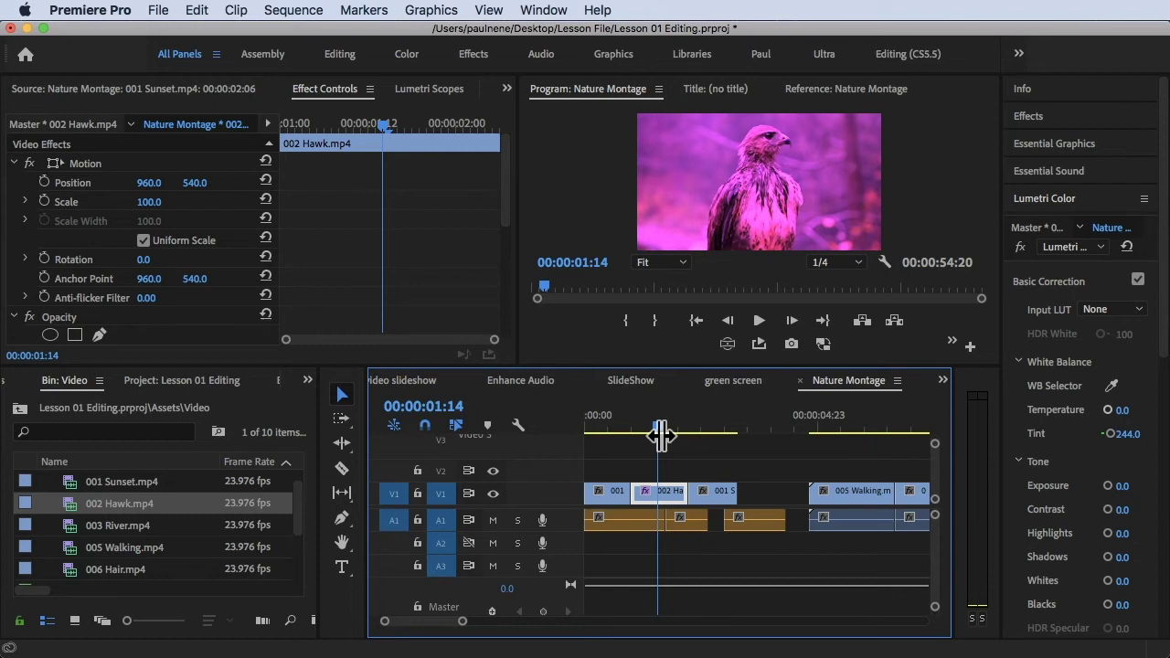
left_click_drag(659, 435, 660, 435)
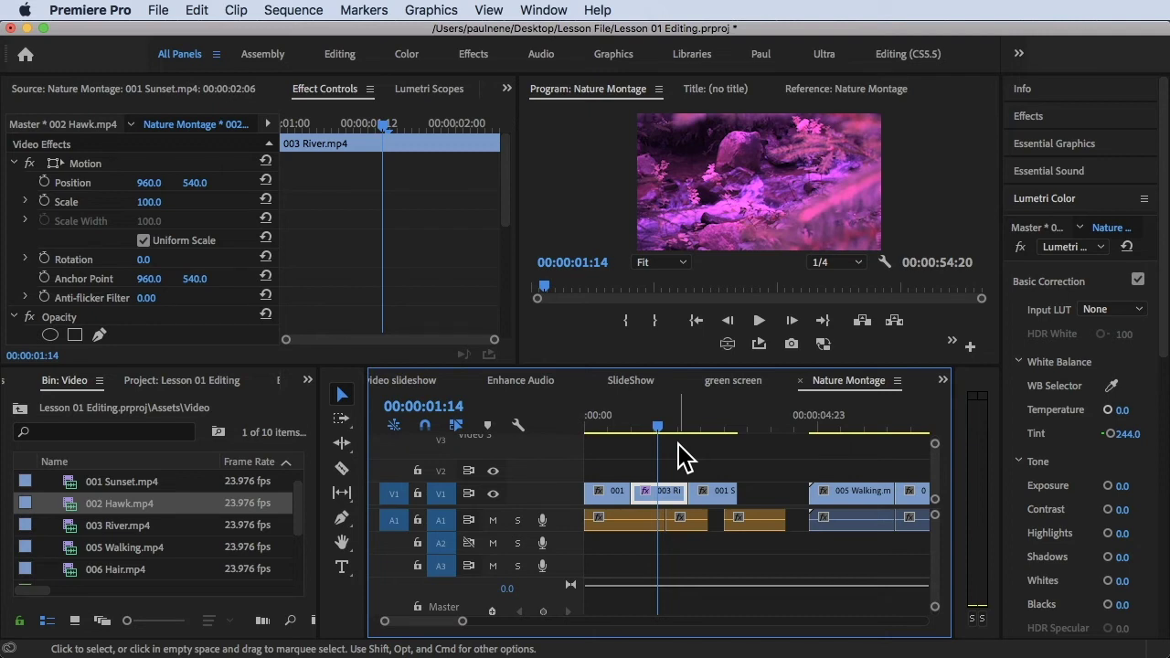
left_click_drag(653, 428, 600, 417)
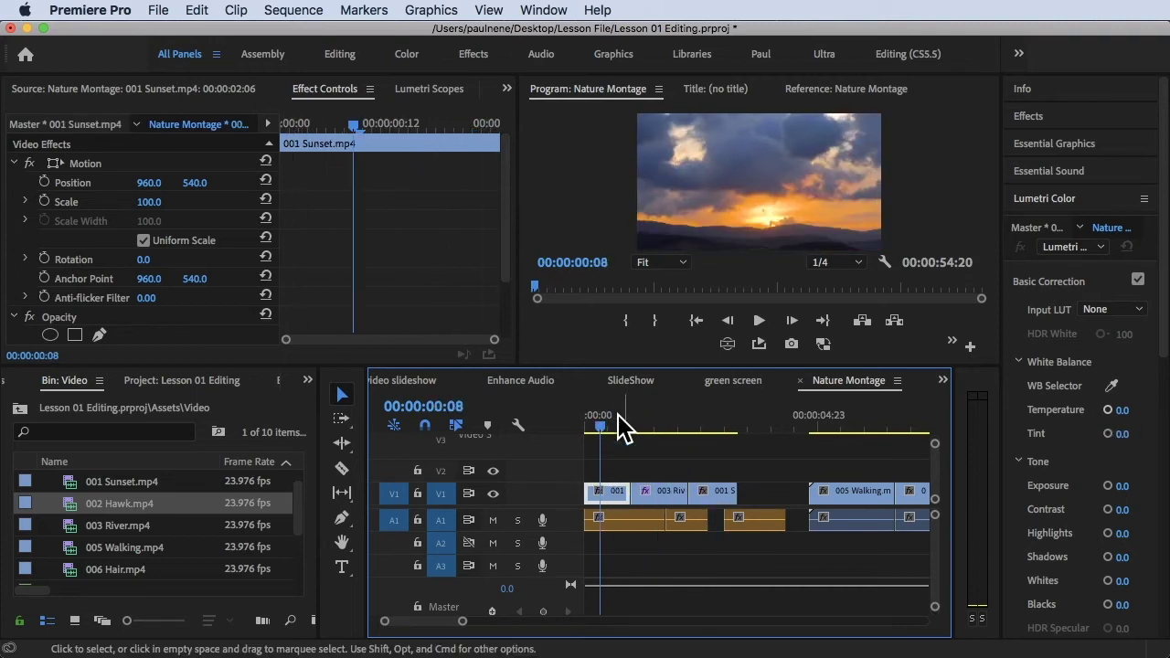
left_click(604, 417)
left_click_drag(604, 421, 723, 426)
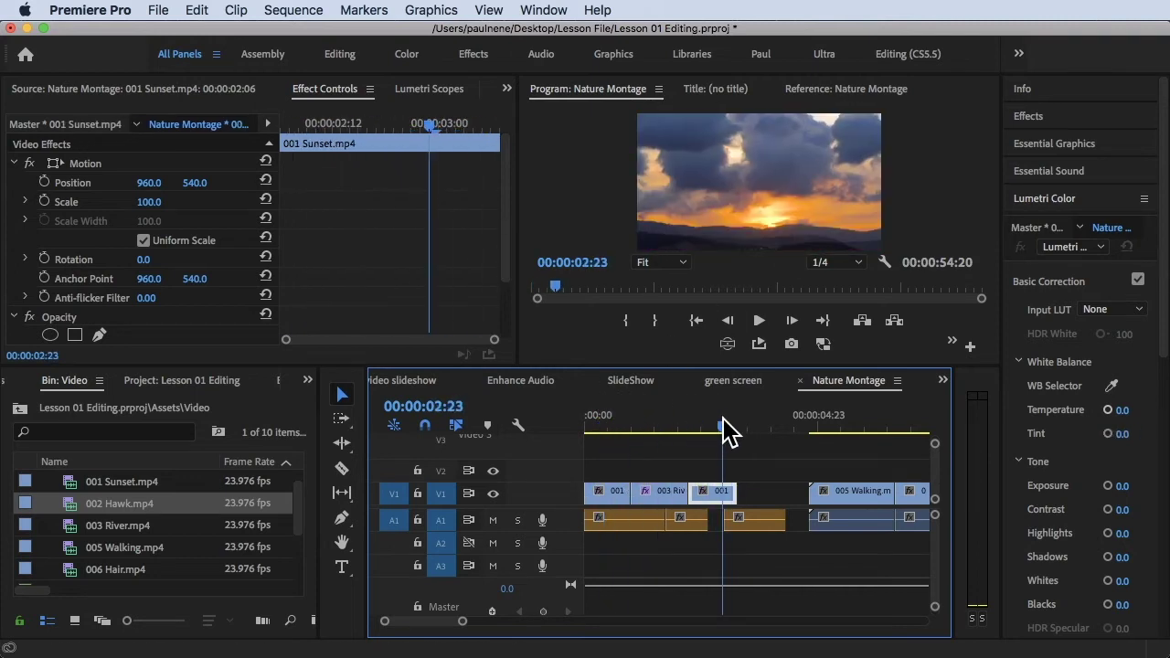
left_click(707, 493)
left_click_drag(723, 426, 610, 411)
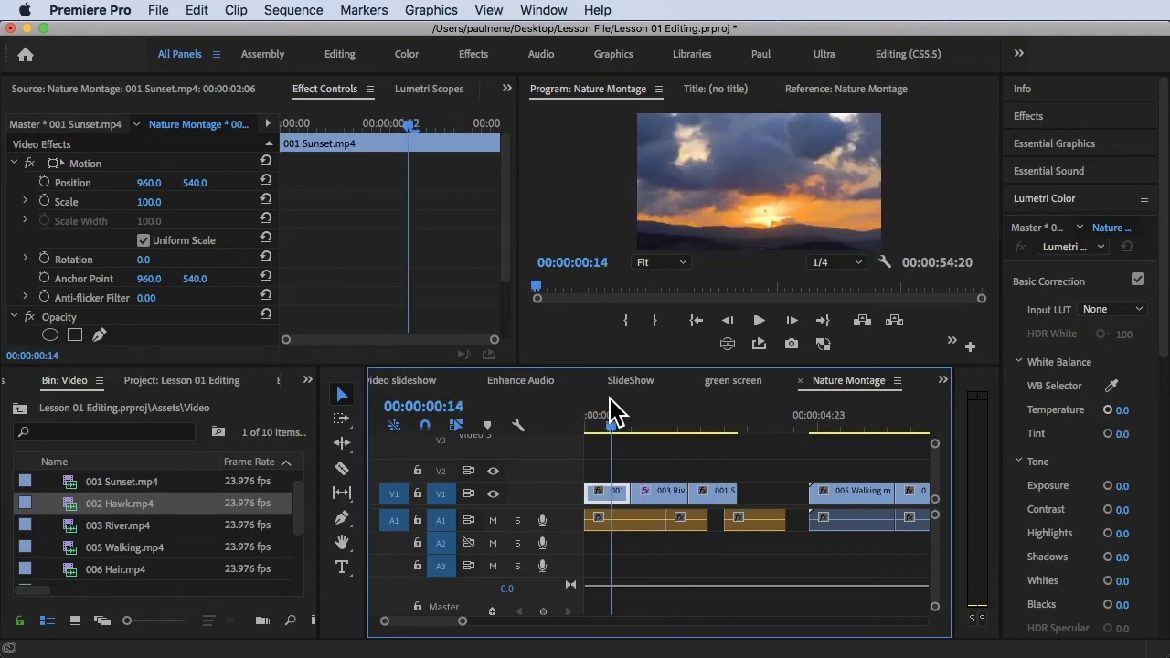
right_click(603, 494)
key("Escape")
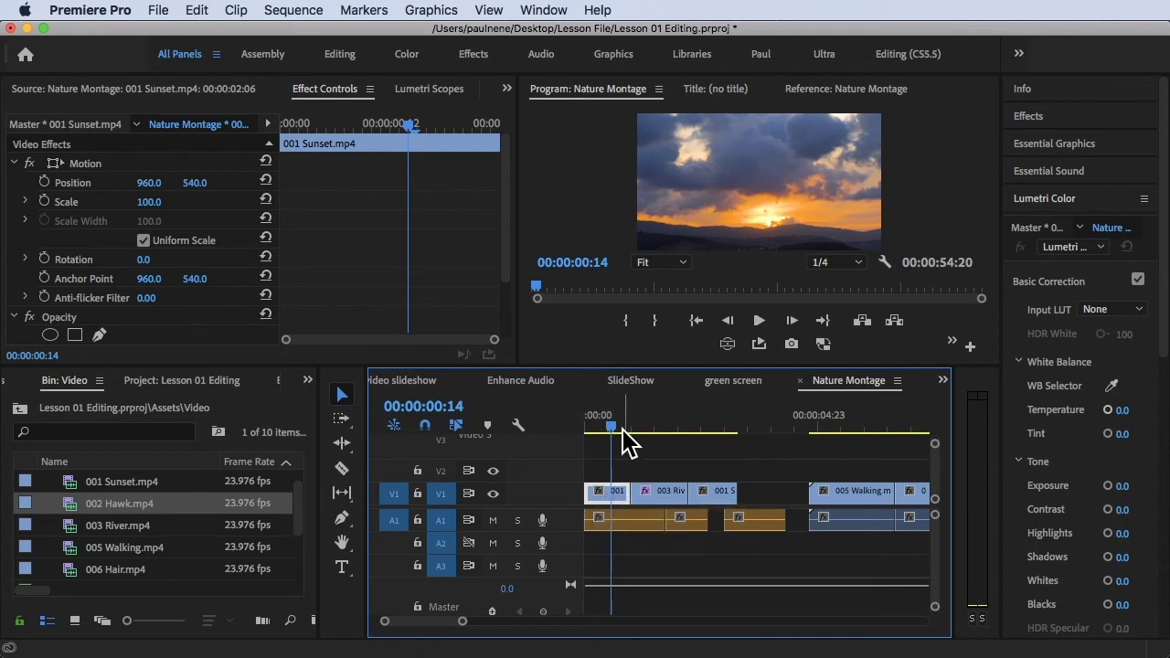
left_click(596, 414)
left_click(615, 473)
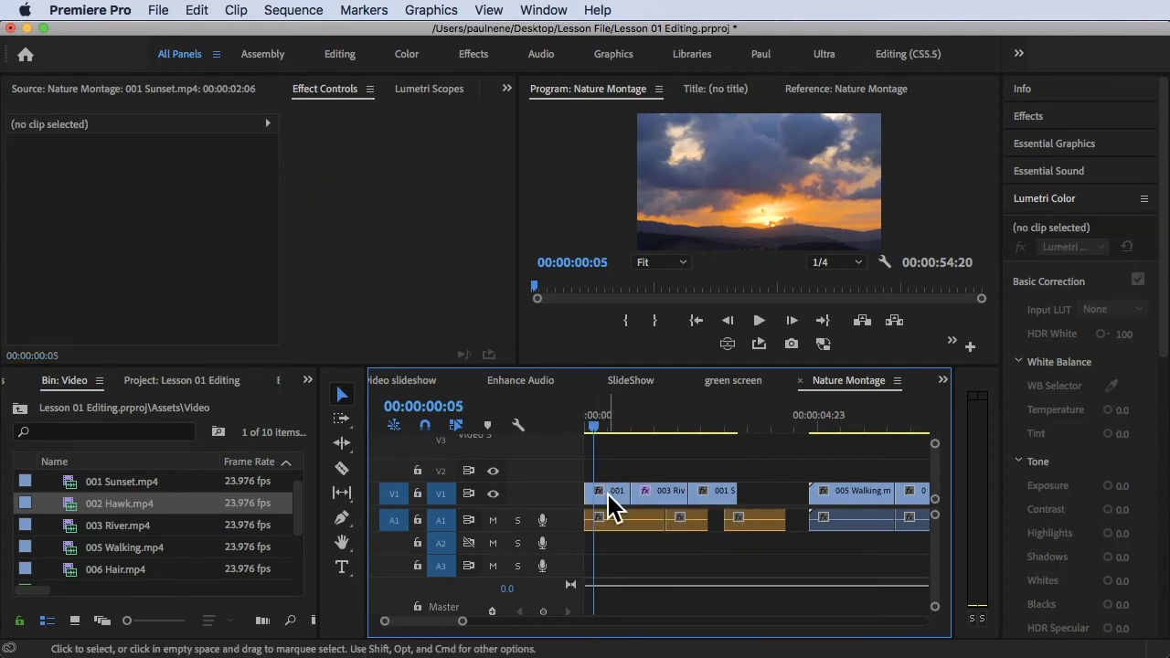
Step: Reveal the first timeline clip's source file, 001 Sunset.mp4, in the Project bin
right_click(605, 491)
scroll(639, 526, "down", 5)
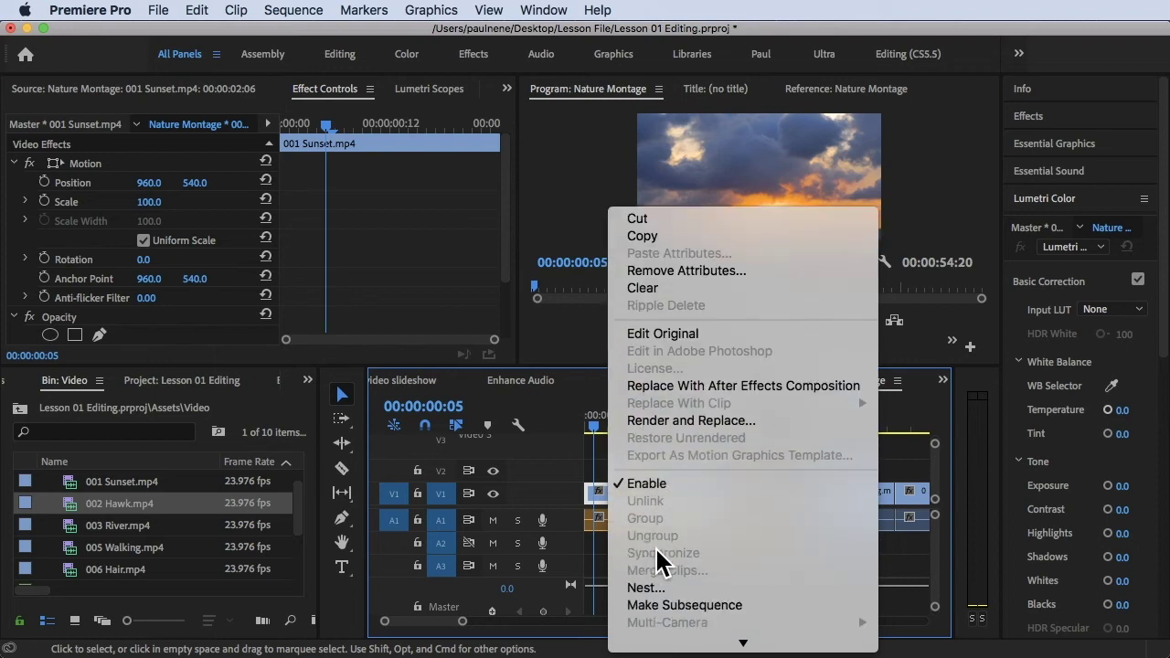
scroll(659, 594, "down", 5)
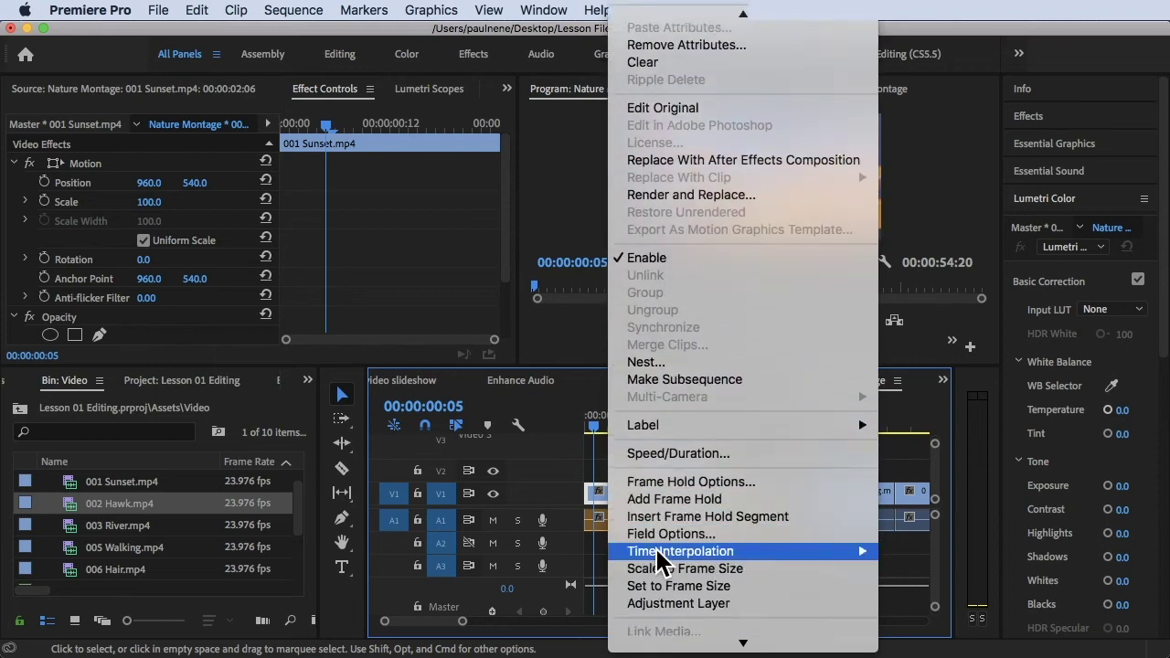
scroll(708, 457, "down", 2)
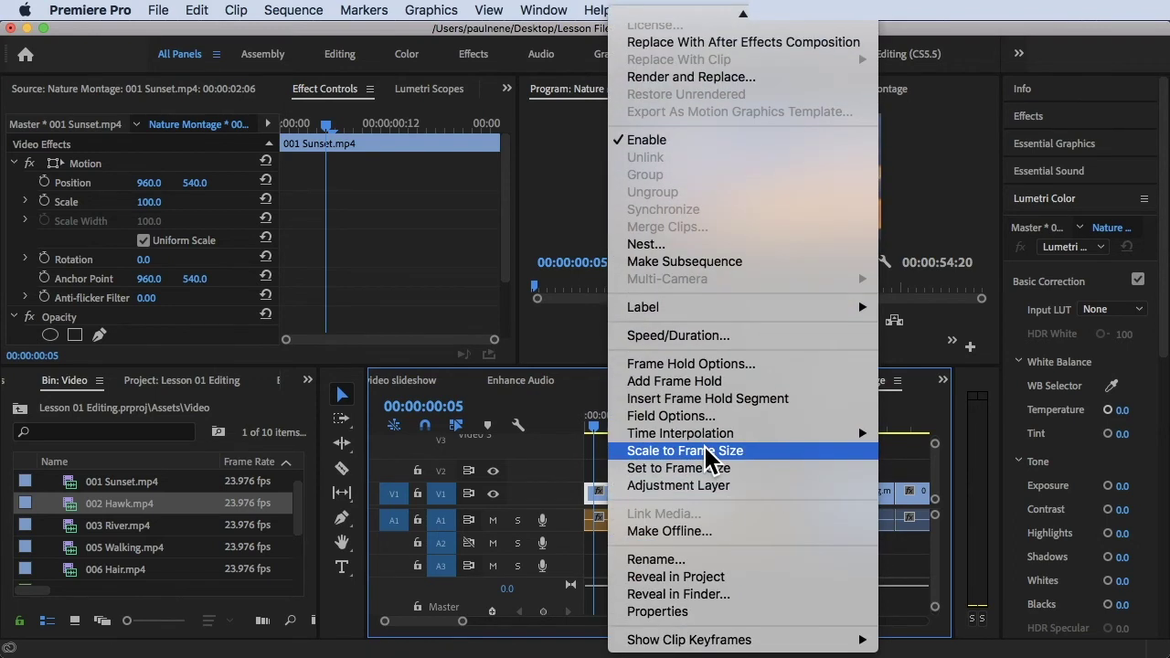
left_click(697, 578)
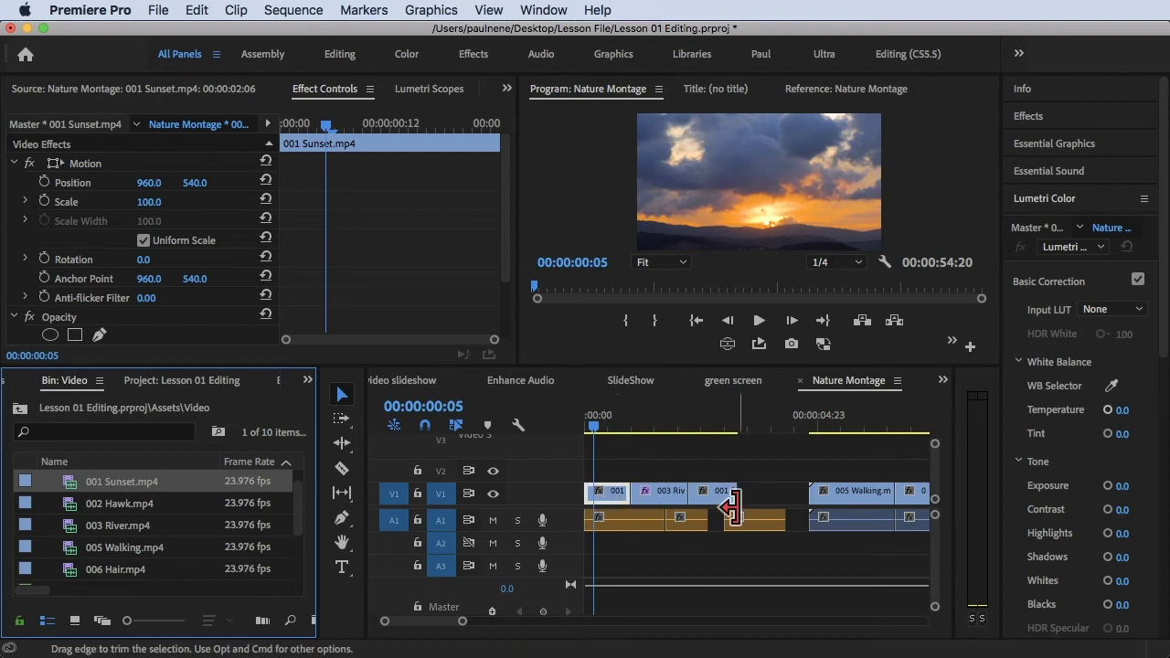
Step: Replace the 001 Sunset.mp4 master clip's footage with Assets > Video > 007 Falls.mp4
right_click(111, 494)
scroll(158, 535, "down", 10)
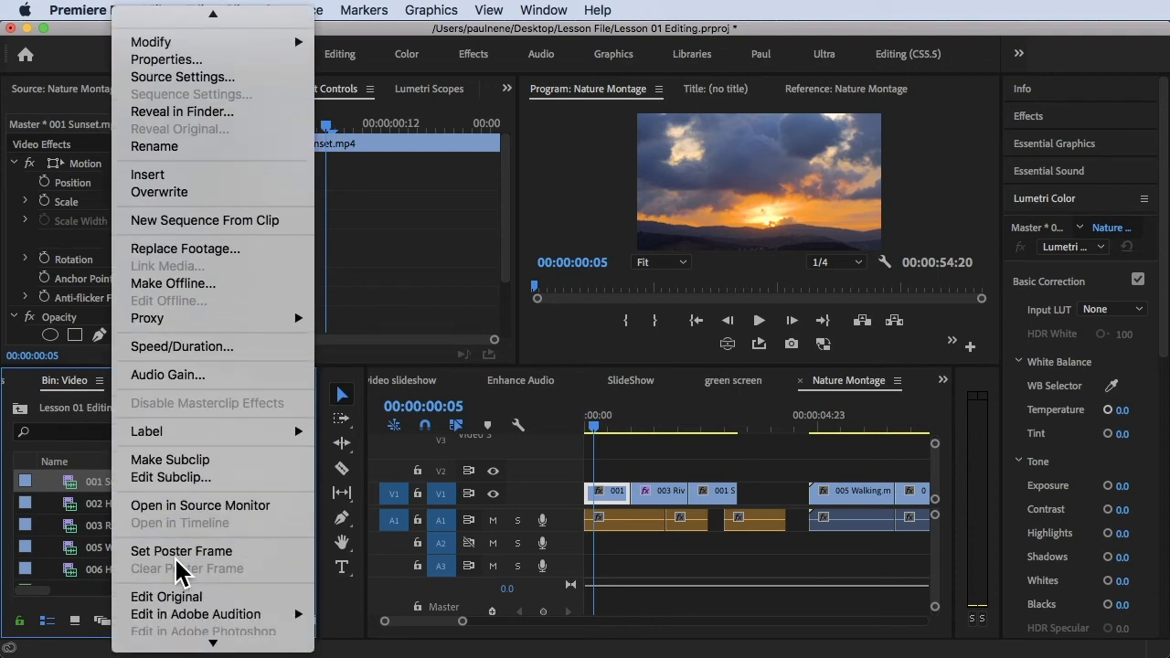
left_click(180, 261)
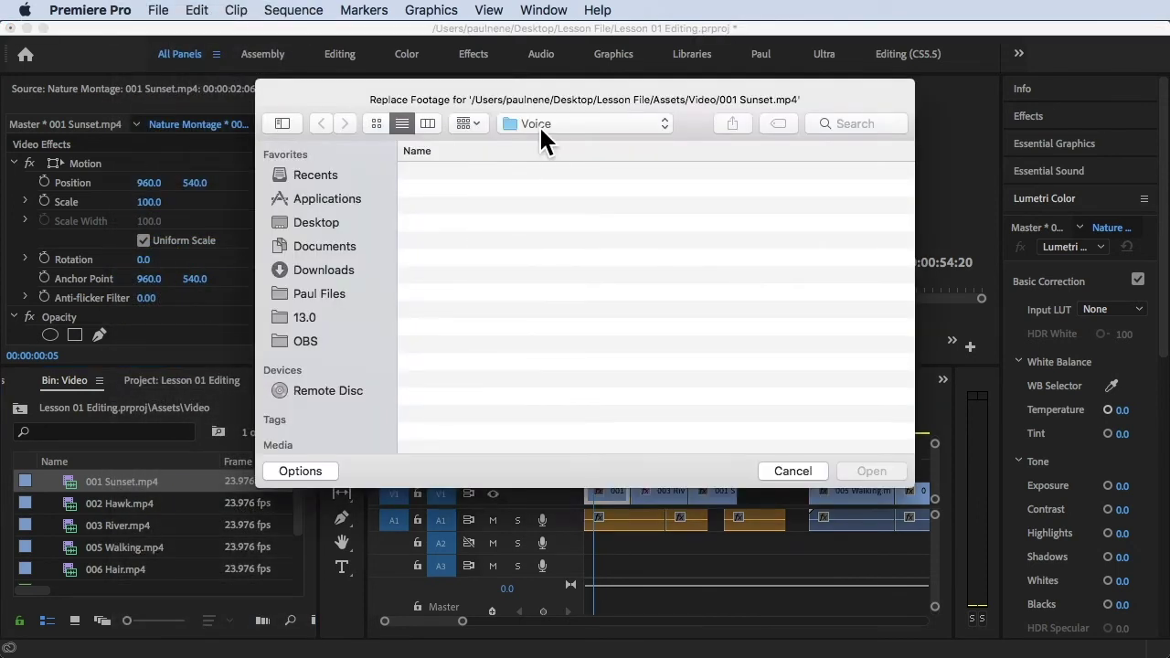
left_click(538, 124)
left_click(547, 156)
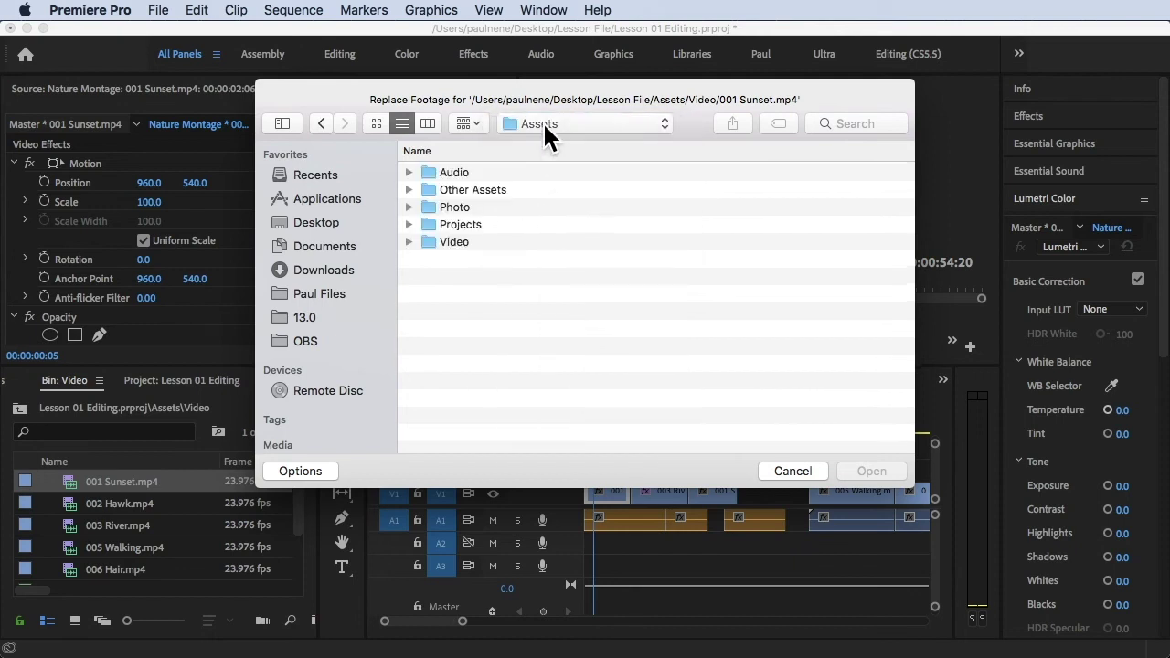
double_click(454, 242)
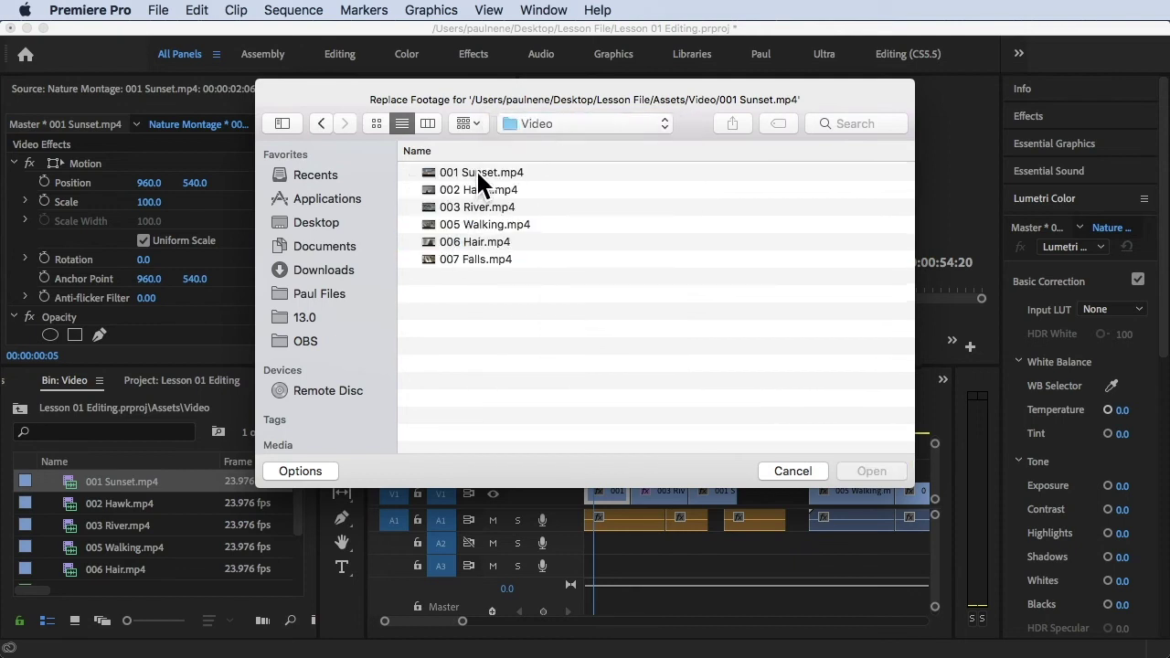
left_click(477, 173)
left_click(491, 189)
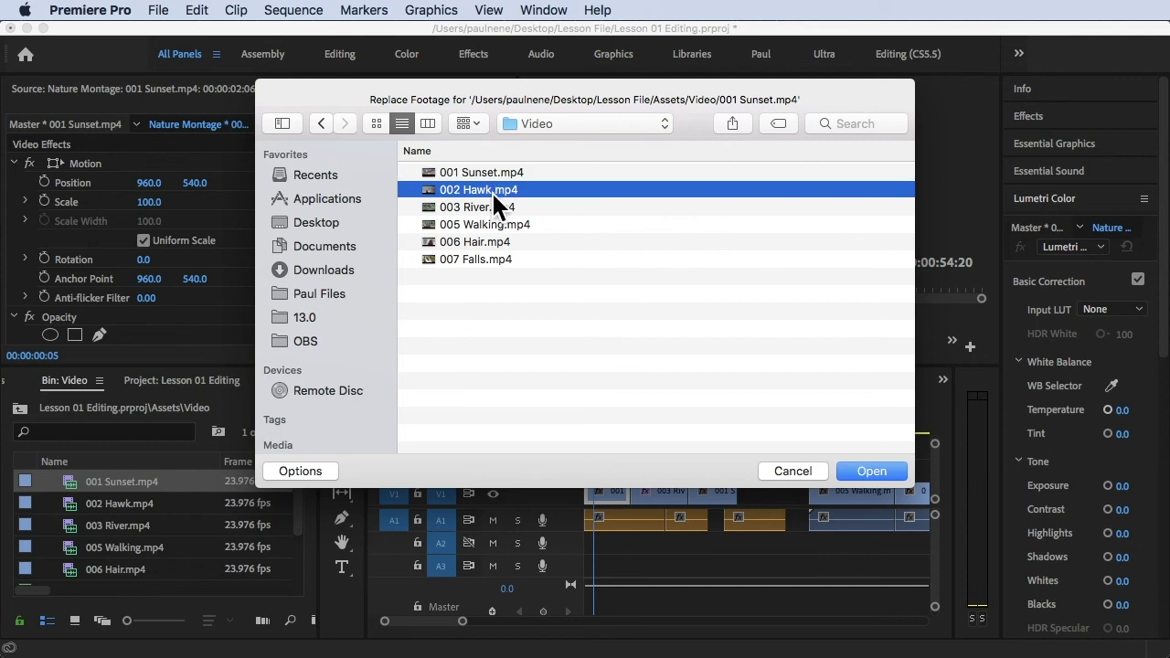
left_click(491, 262)
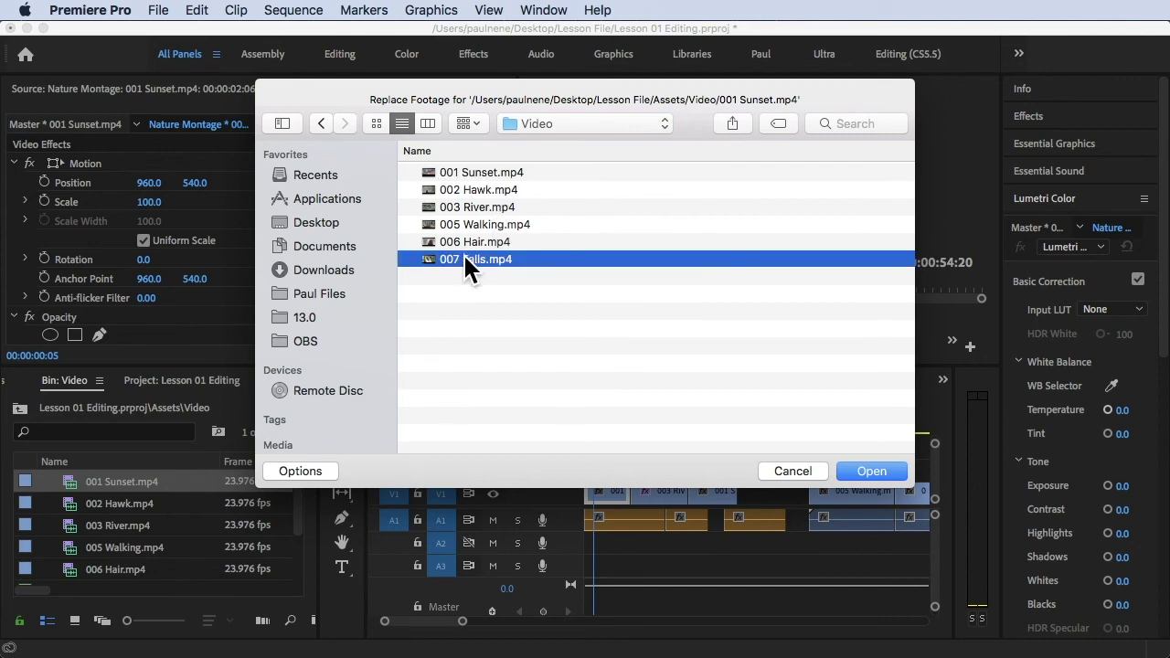
left_click(864, 475)
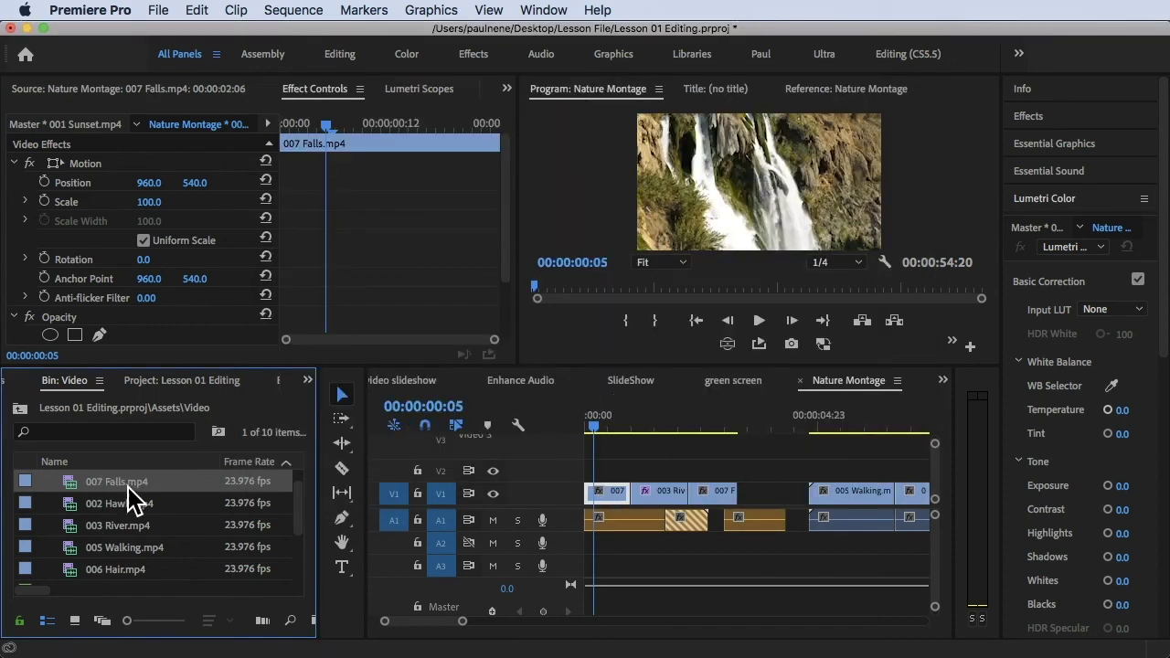
left_click(596, 423)
left_click_drag(595, 423, 608, 426)
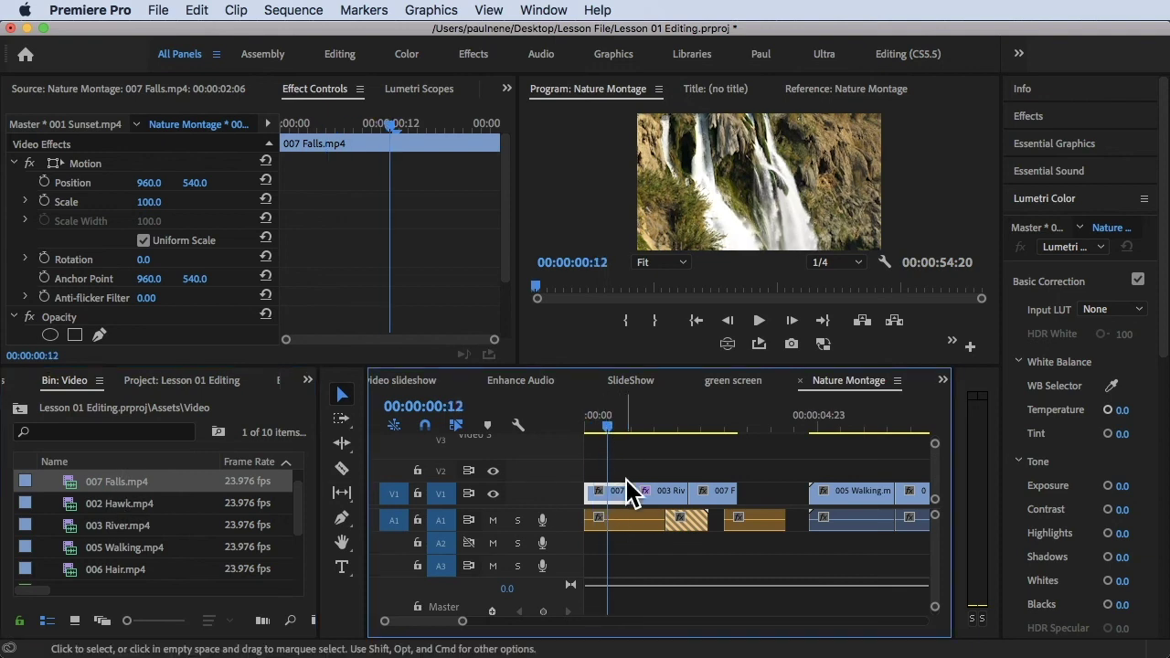
left_click(605, 416)
left_click_drag(607, 425, 718, 427)
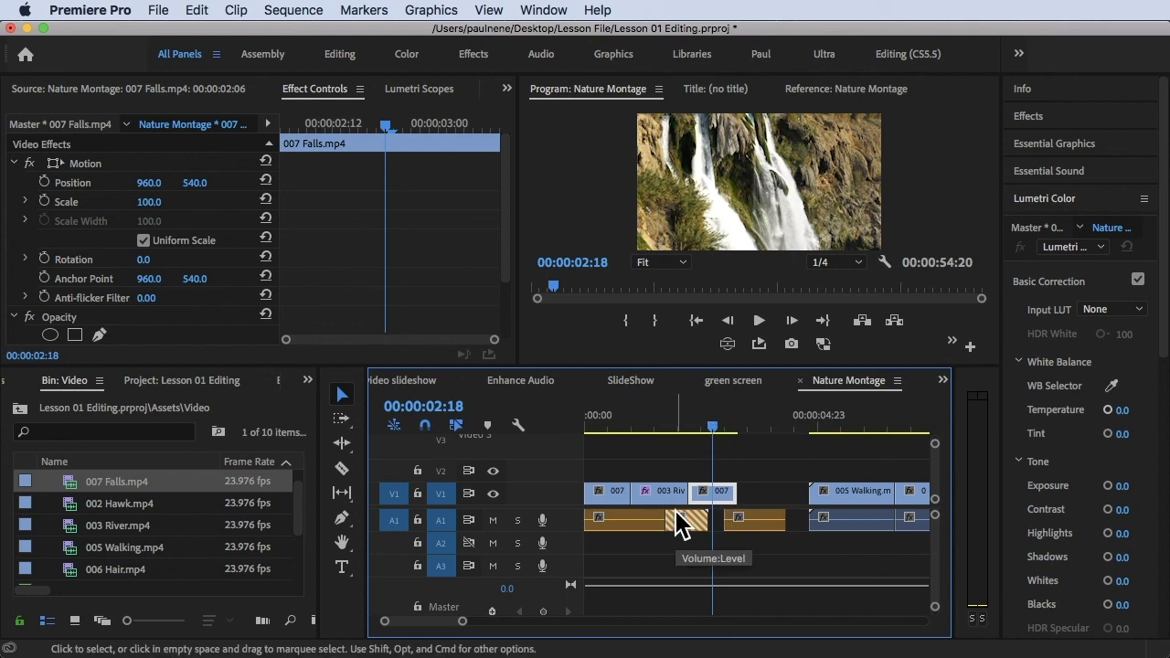
left_click_drag(710, 431, 524, 422)
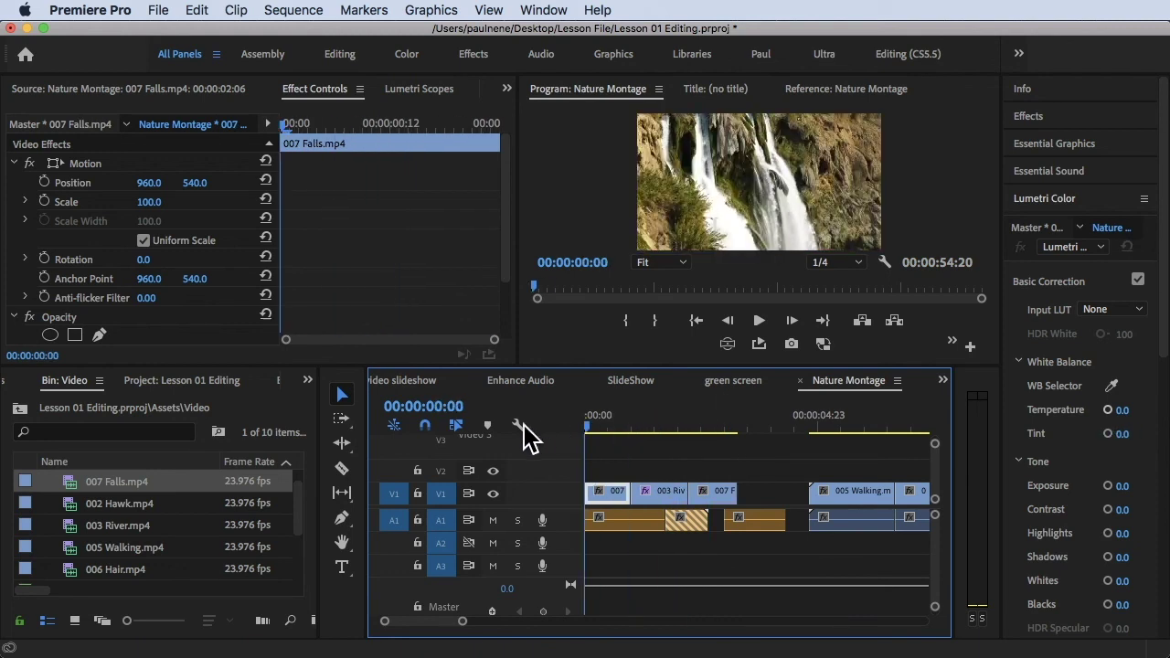
key("space")
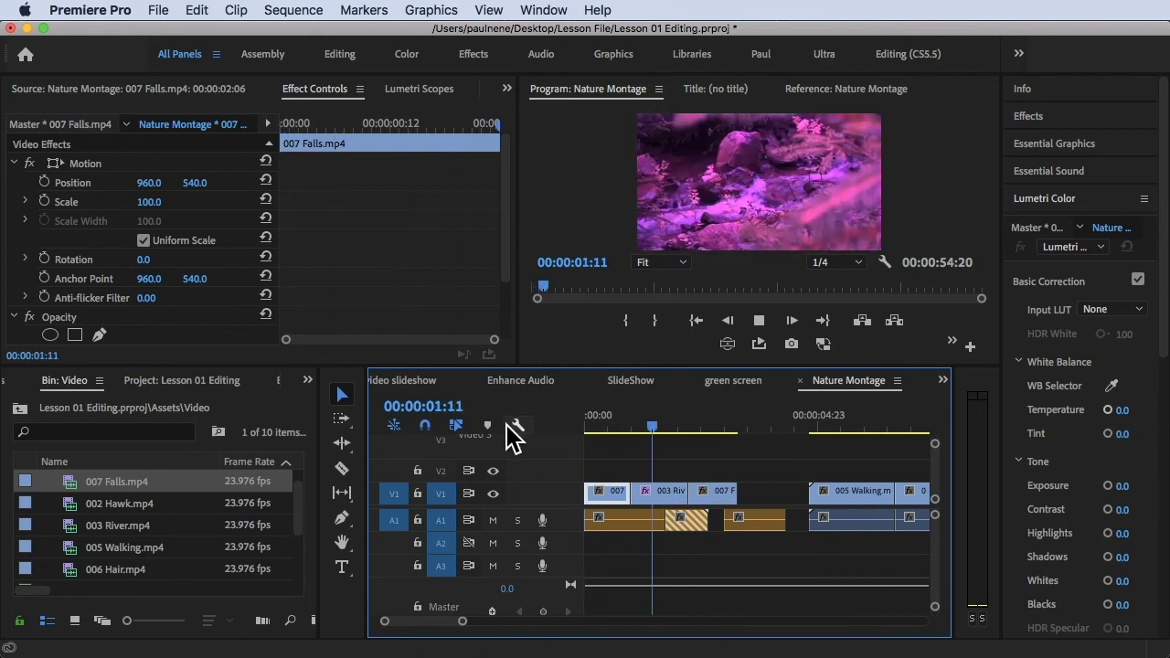
key("space")
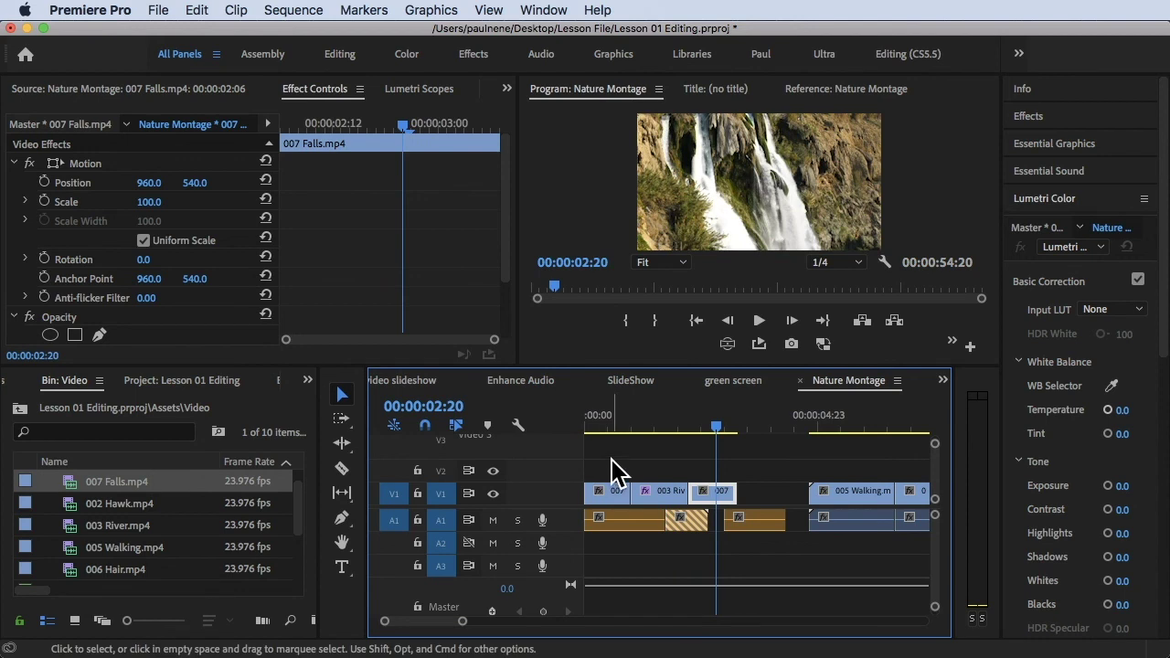